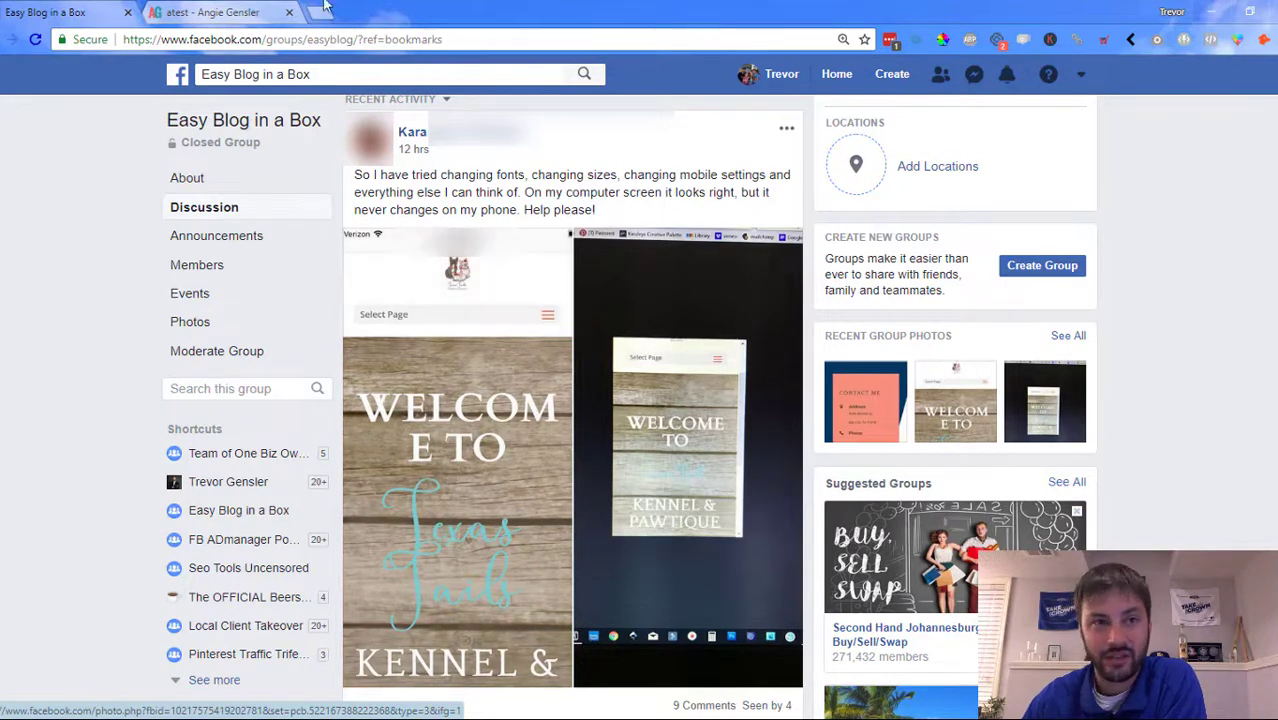
- Switch to the 'atest' browser tab showing the Texas Tails page in Divi
left_click(242, 12)
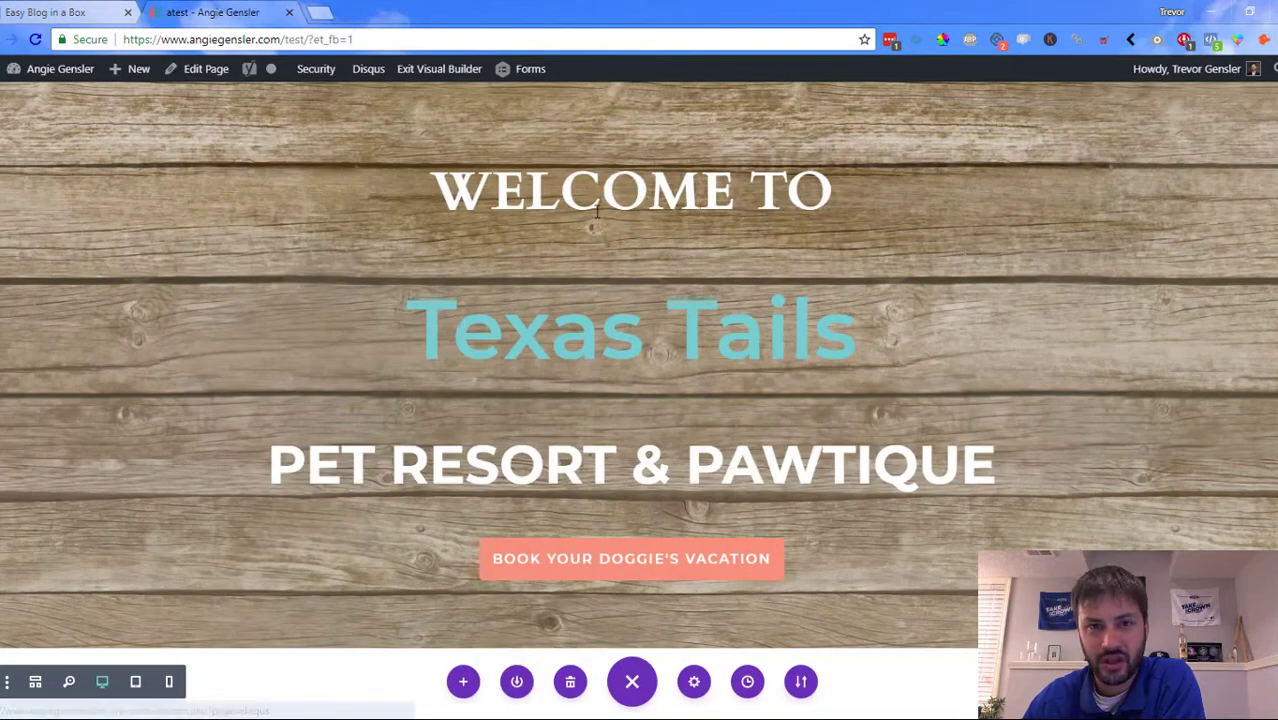
- Switch the Divi builder preview to smartphone width
mouse_move(620, 196)
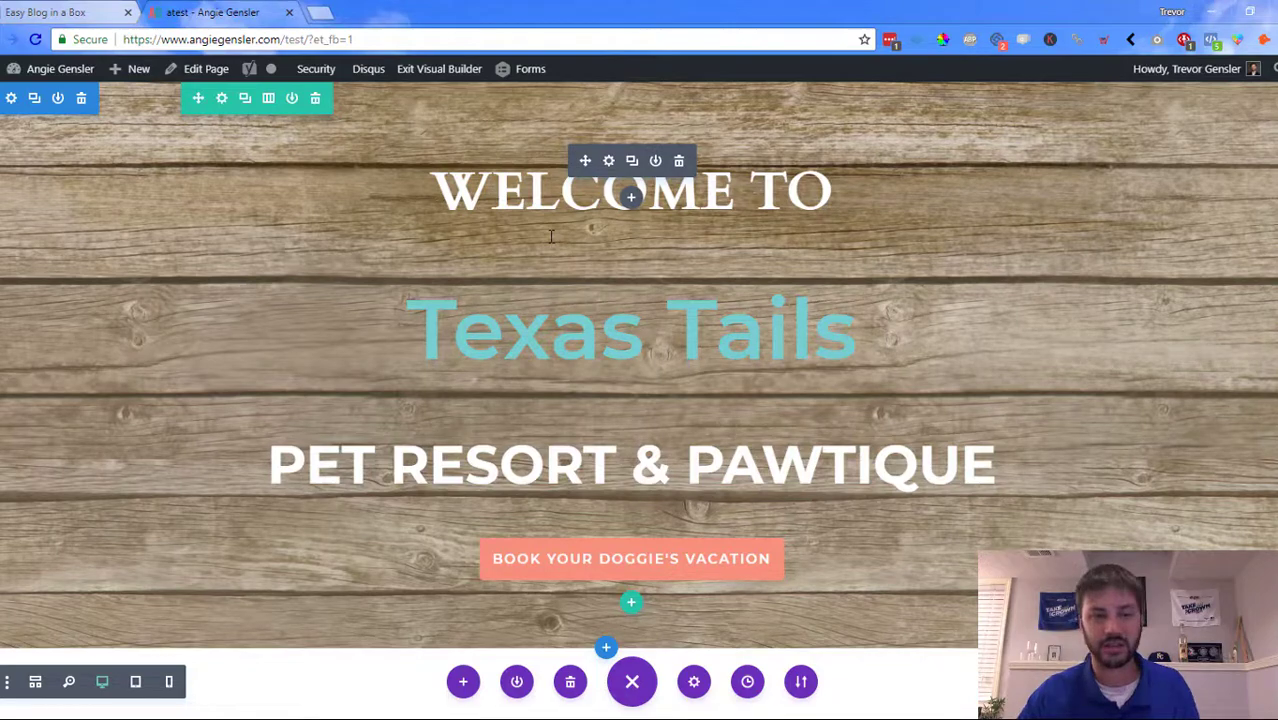
left_click(169, 684)
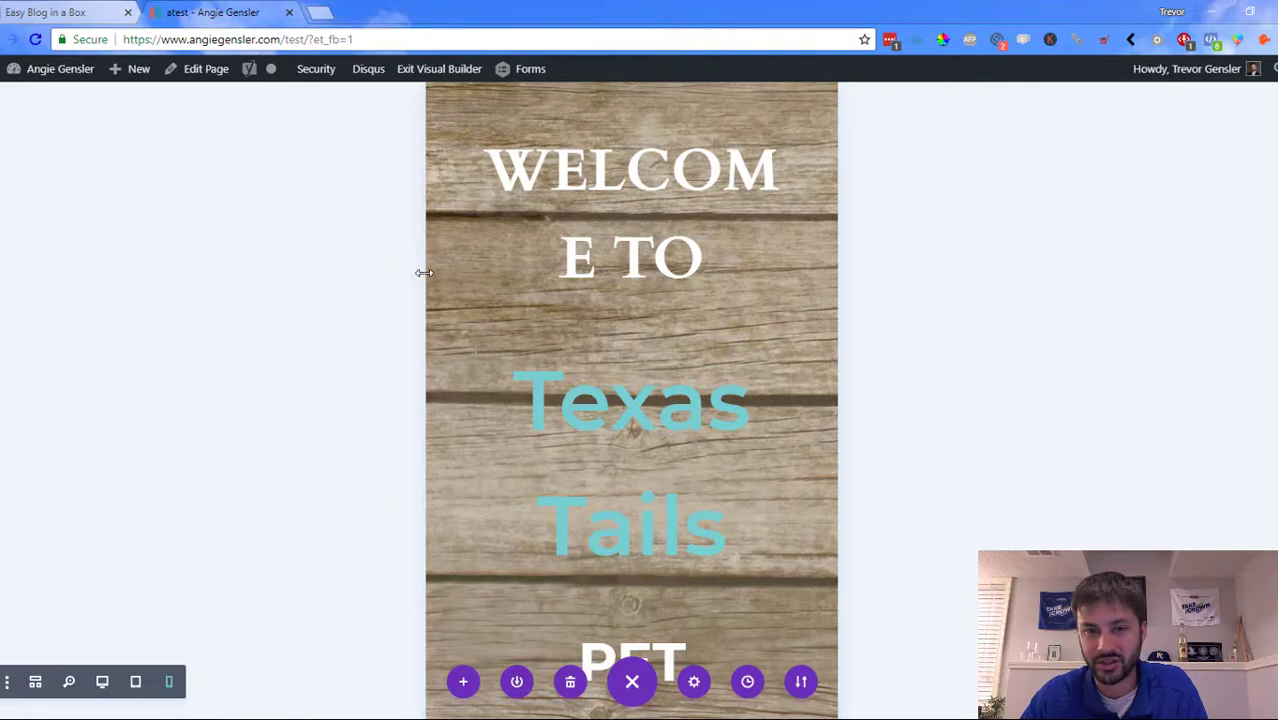
scroll(345, 300, "down", 5)
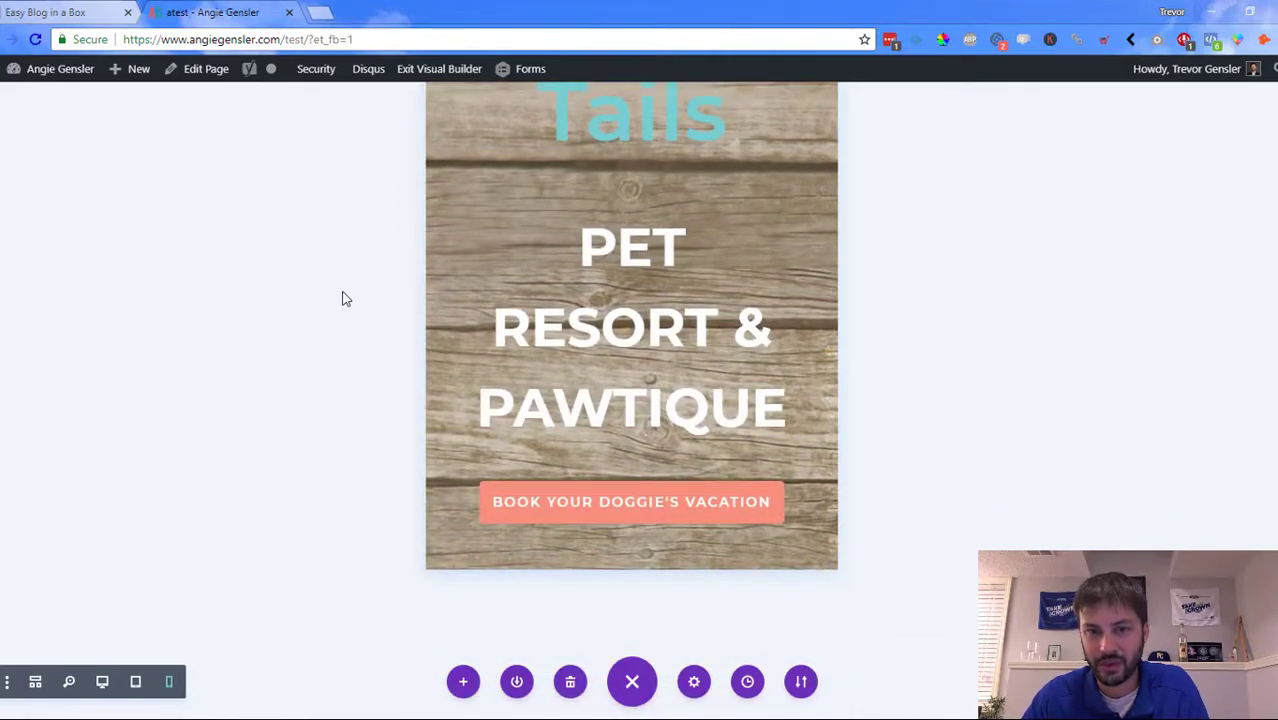
scroll(350, 399, "up", 5)
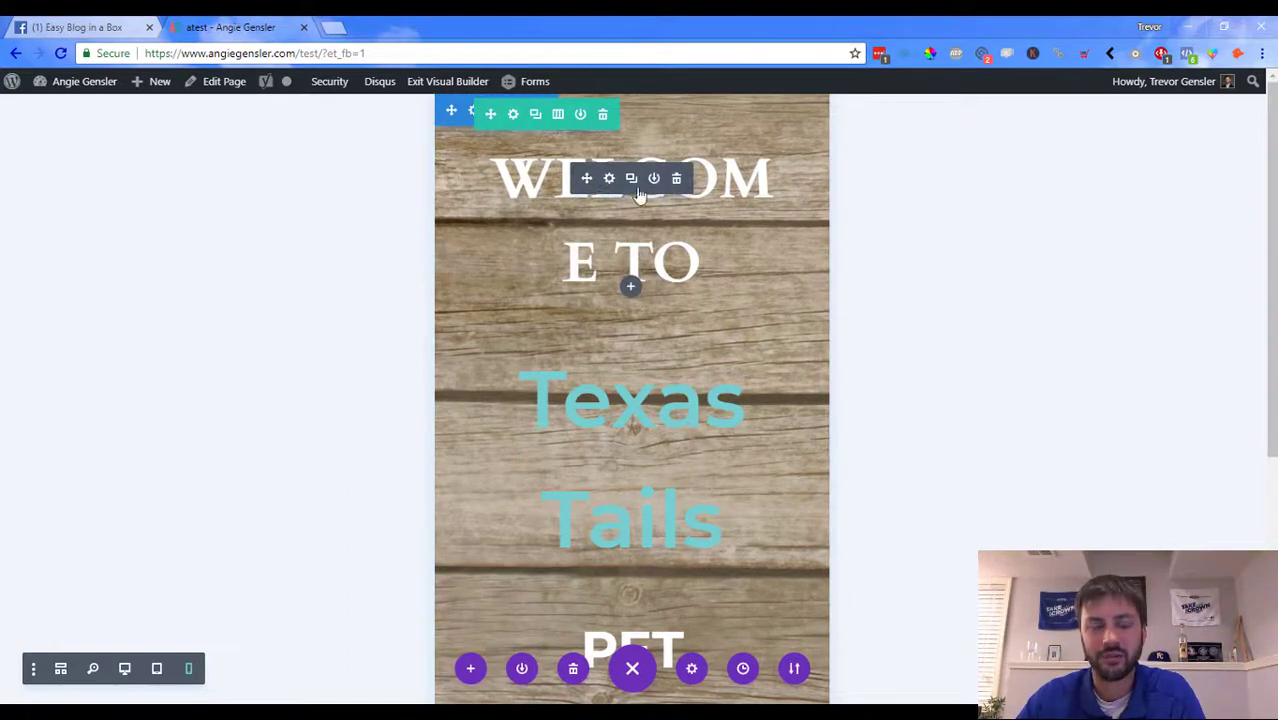
- Return to desktop width and open the WELCOME TO heading module's settings
left_click(124, 669)
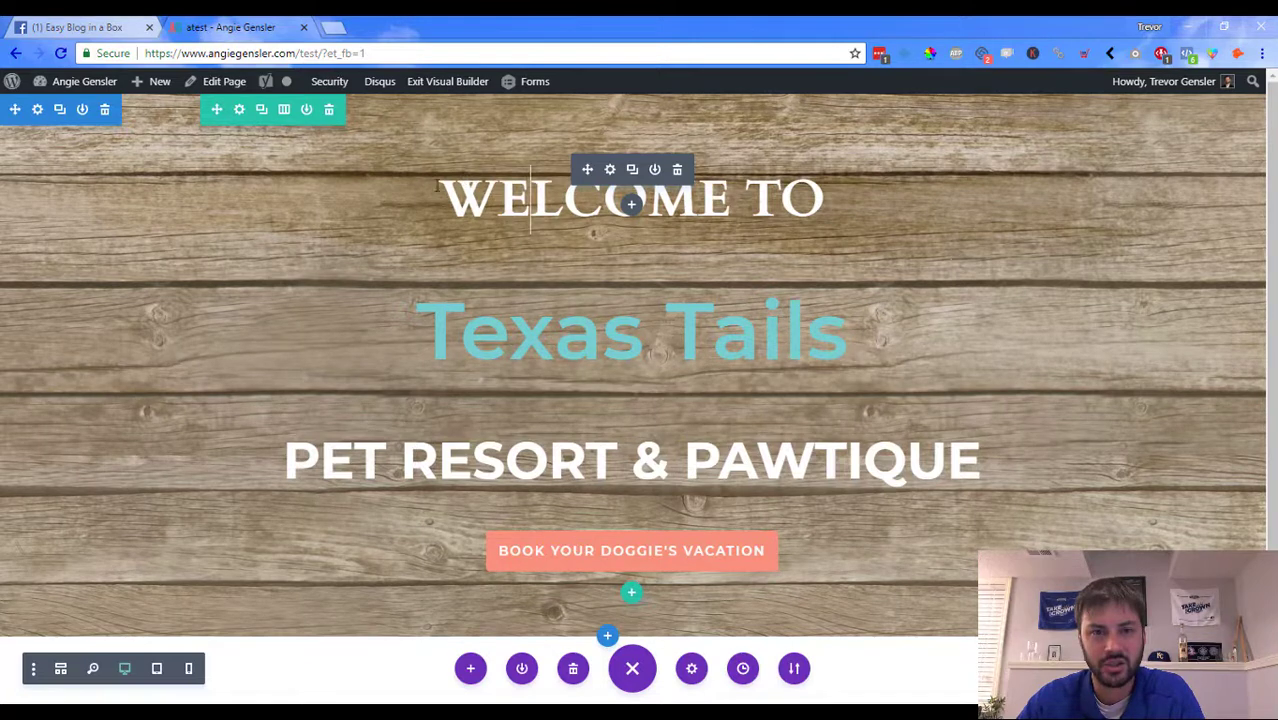
left_click(436, 186)
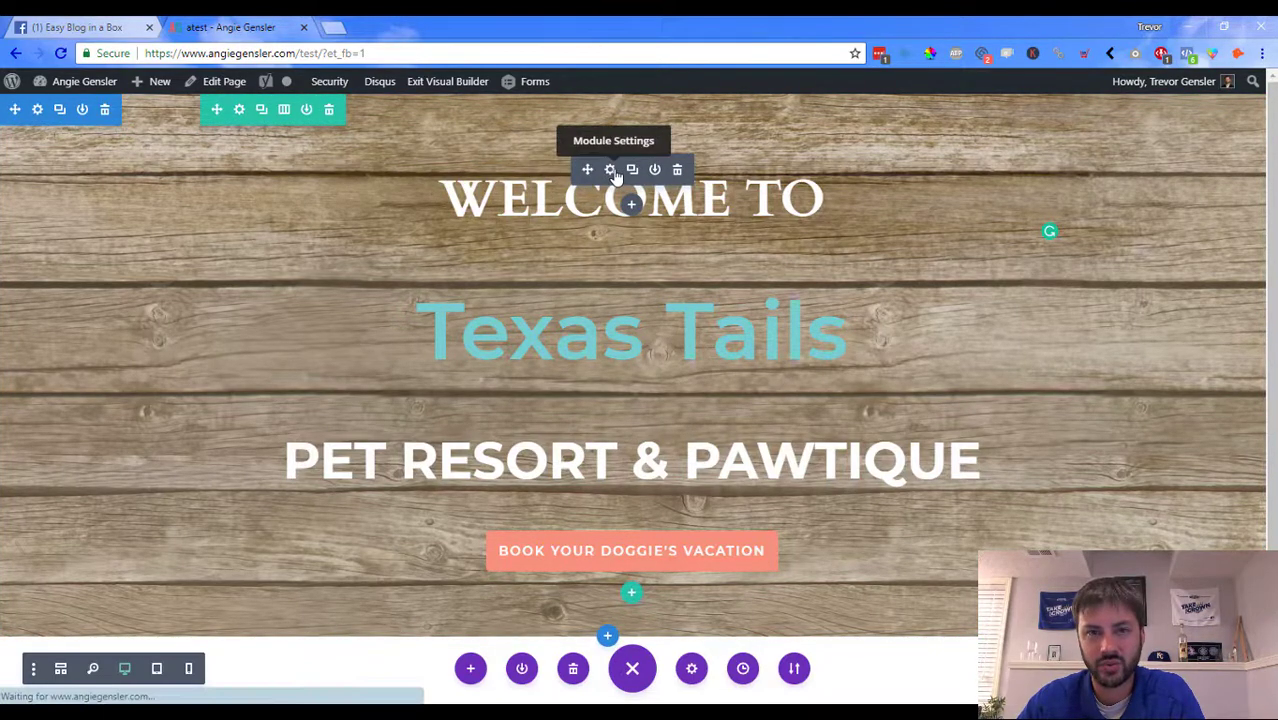
left_click(610, 170)
- Show the WELCOME TO module's Design > Heading Text options with its 64px text size
left_click(123, 427)
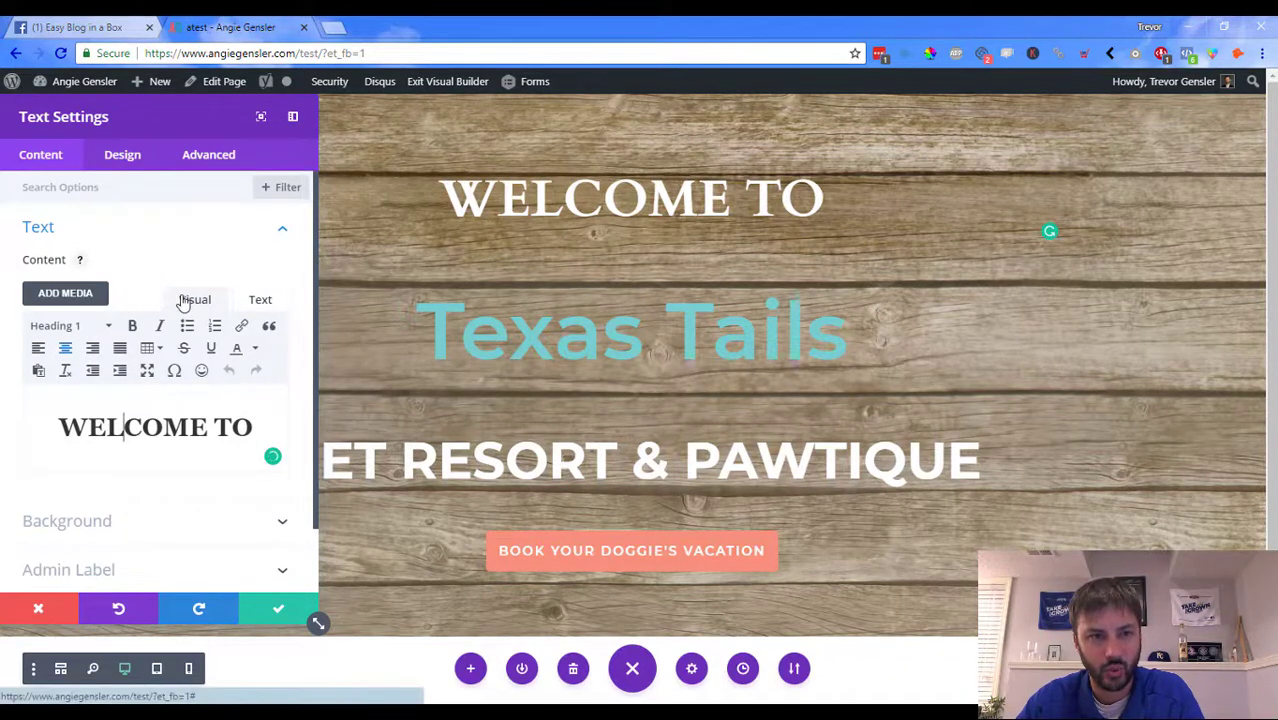
left_click(124, 158)
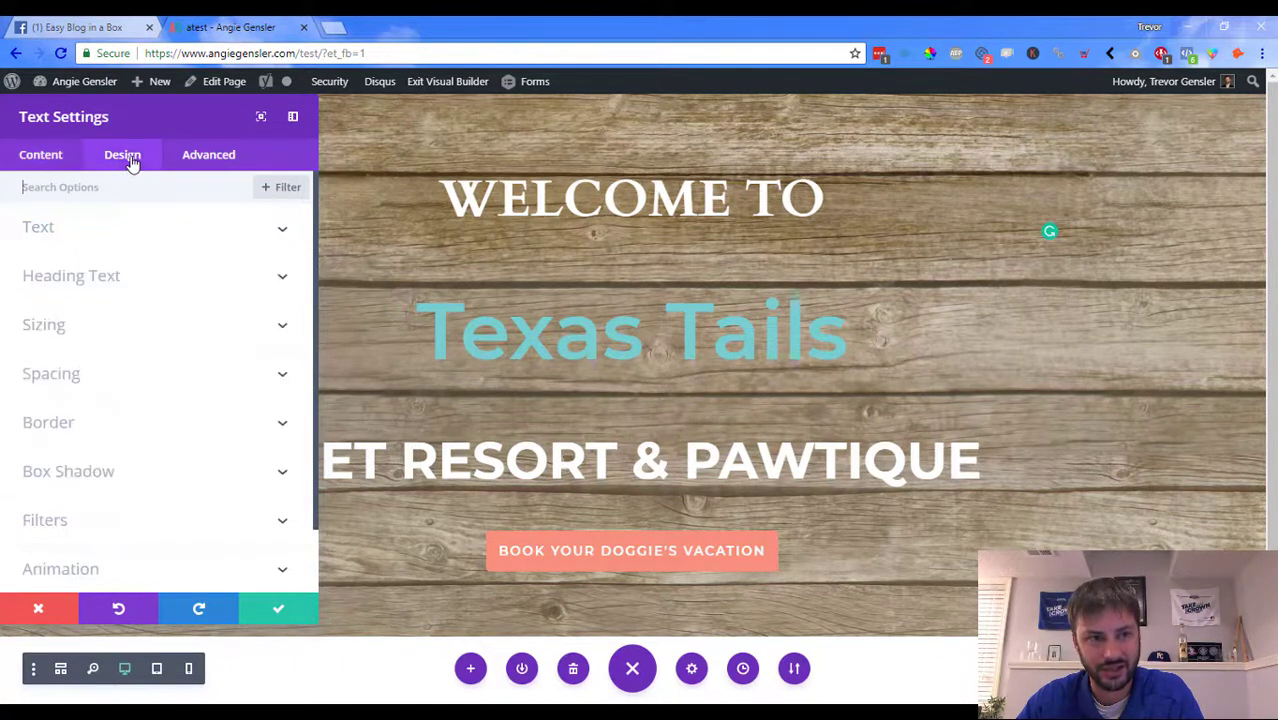
left_click(108, 279)
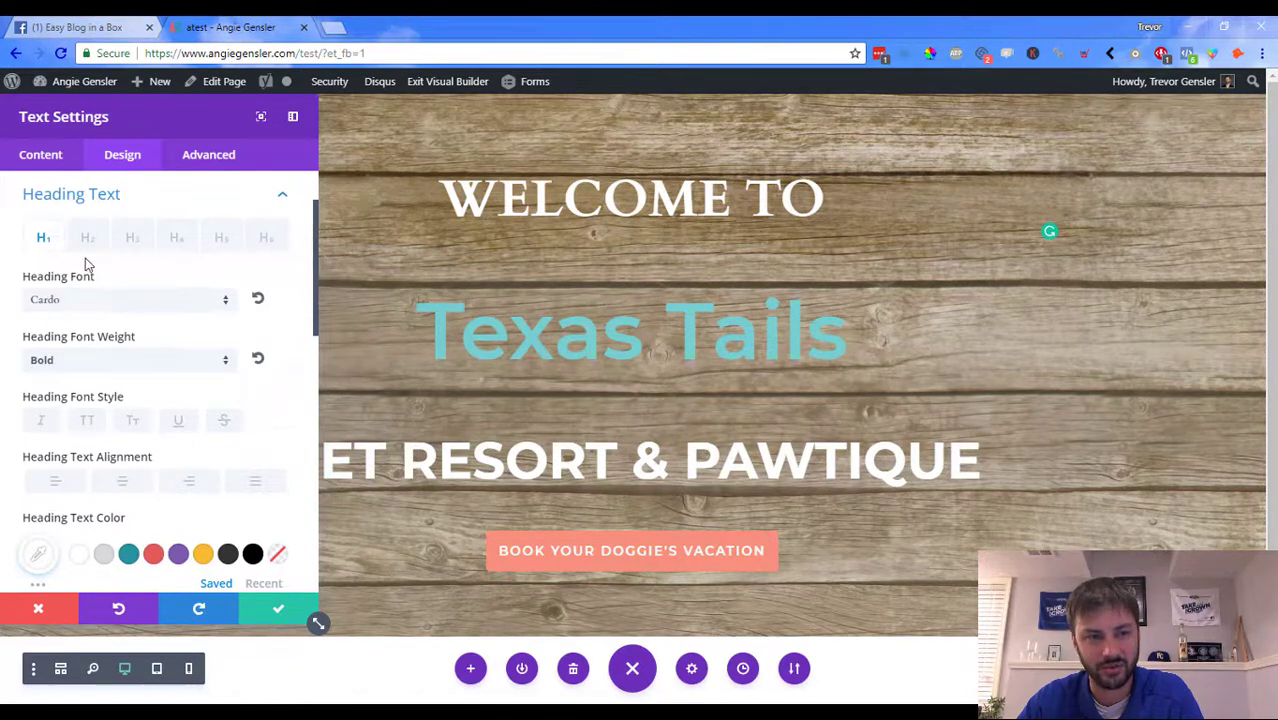
scroll(94, 258, "down", 5)
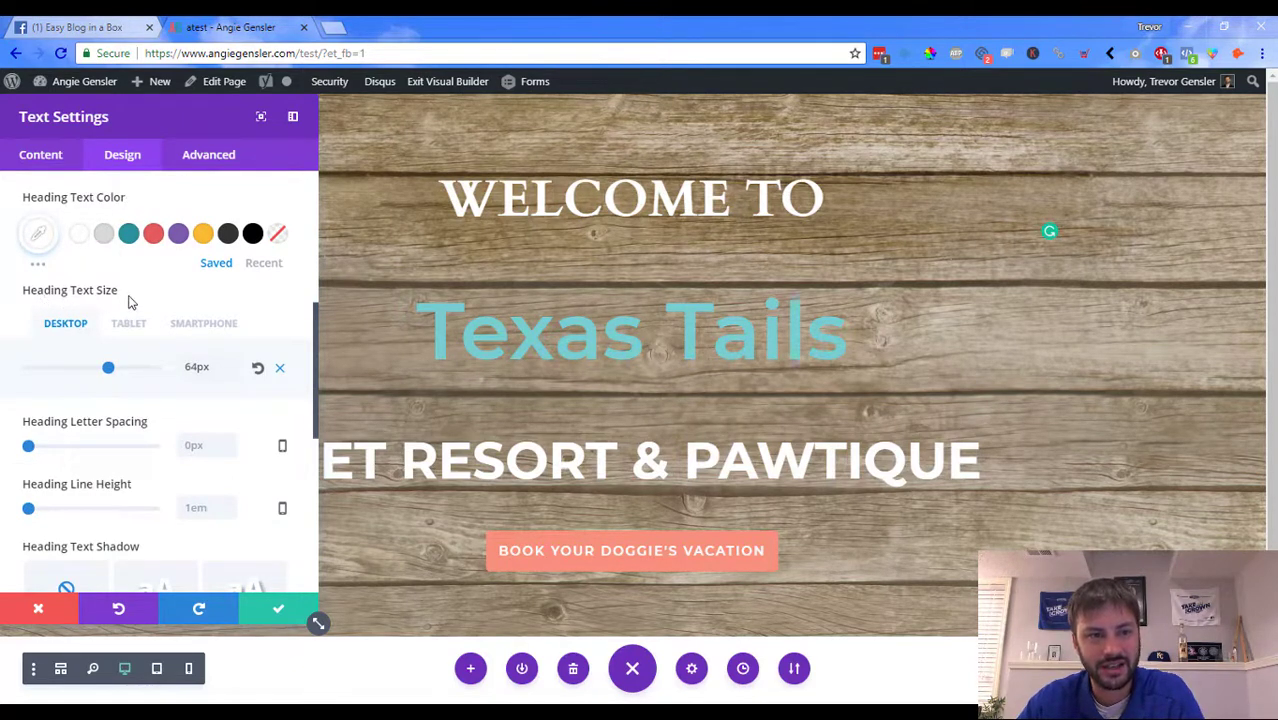
scroll(136, 391, "down", 1)
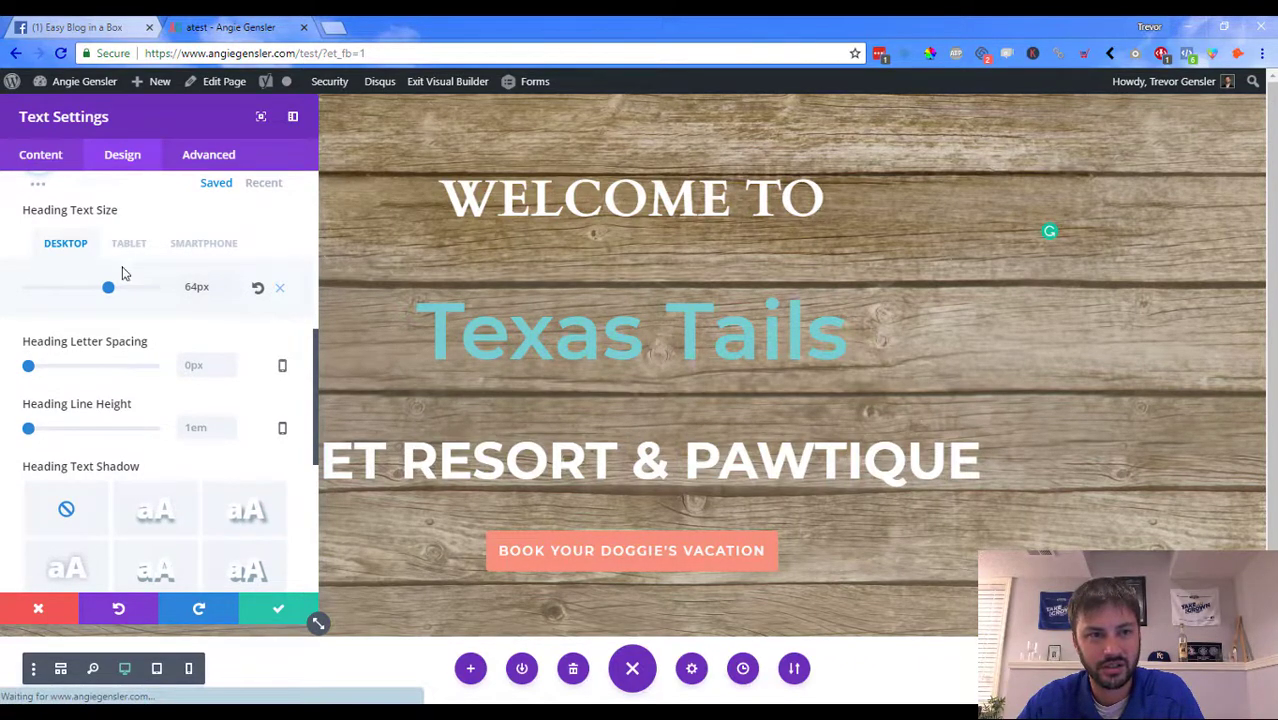
scroll(138, 366, "up", 1)
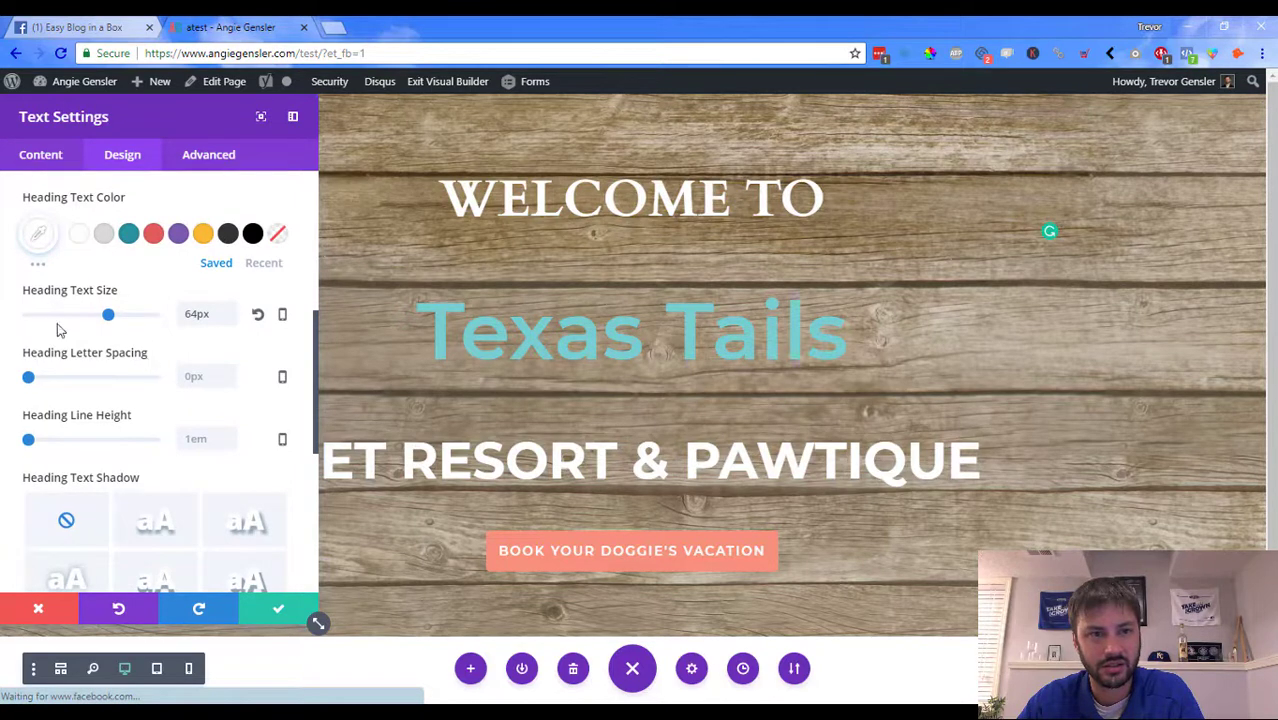
- Give the WELCOME TO heading a 40px smartphone text size, keeping desktop at 64px
left_click(283, 319)
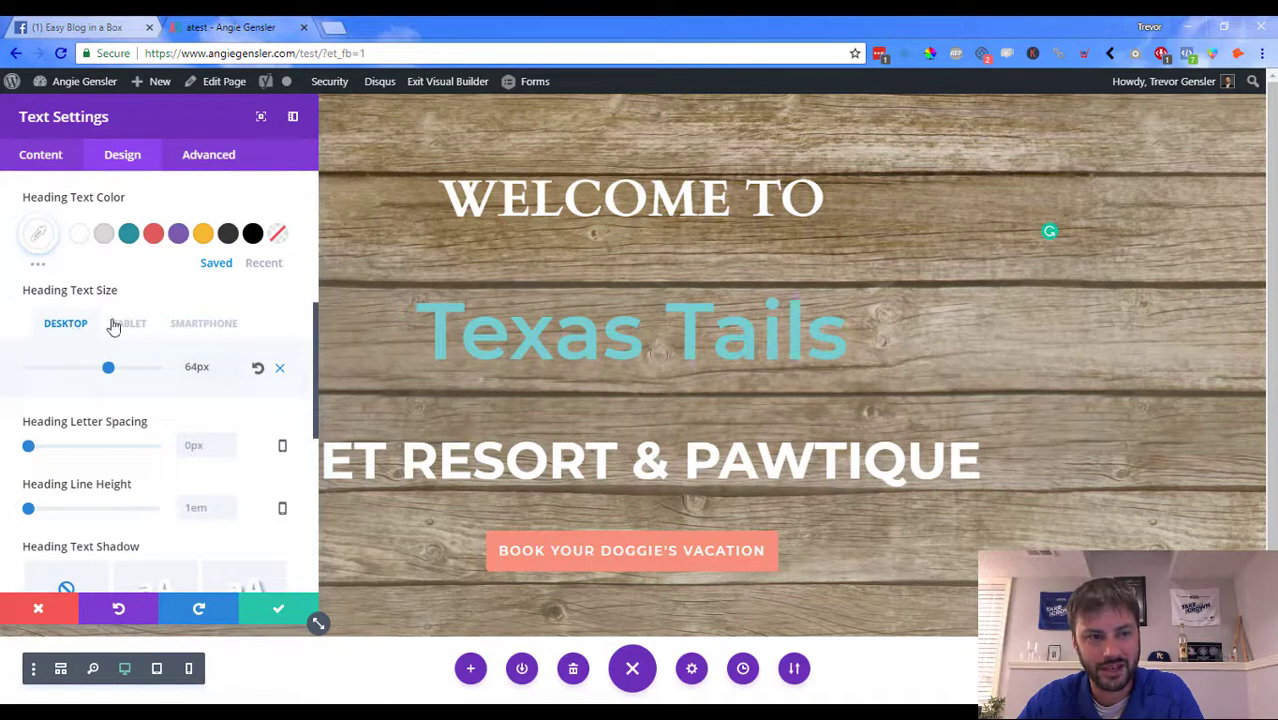
left_click(200, 326)
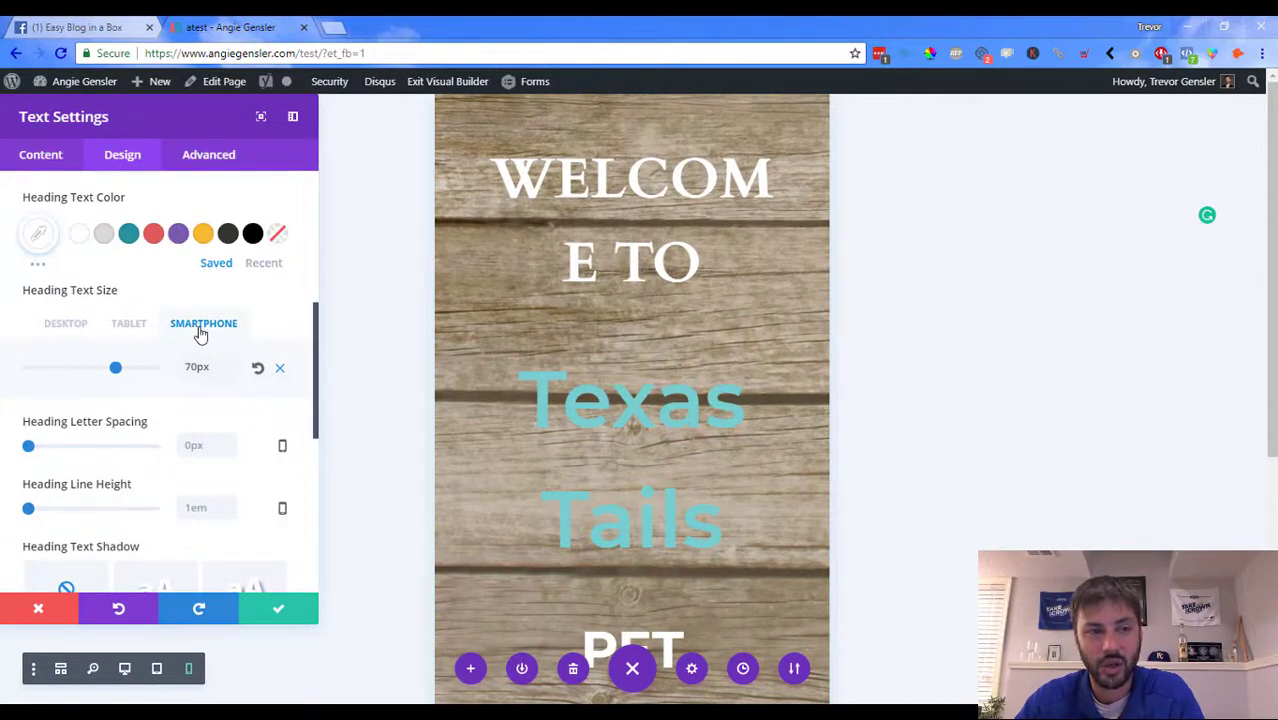
left_click(57, 331)
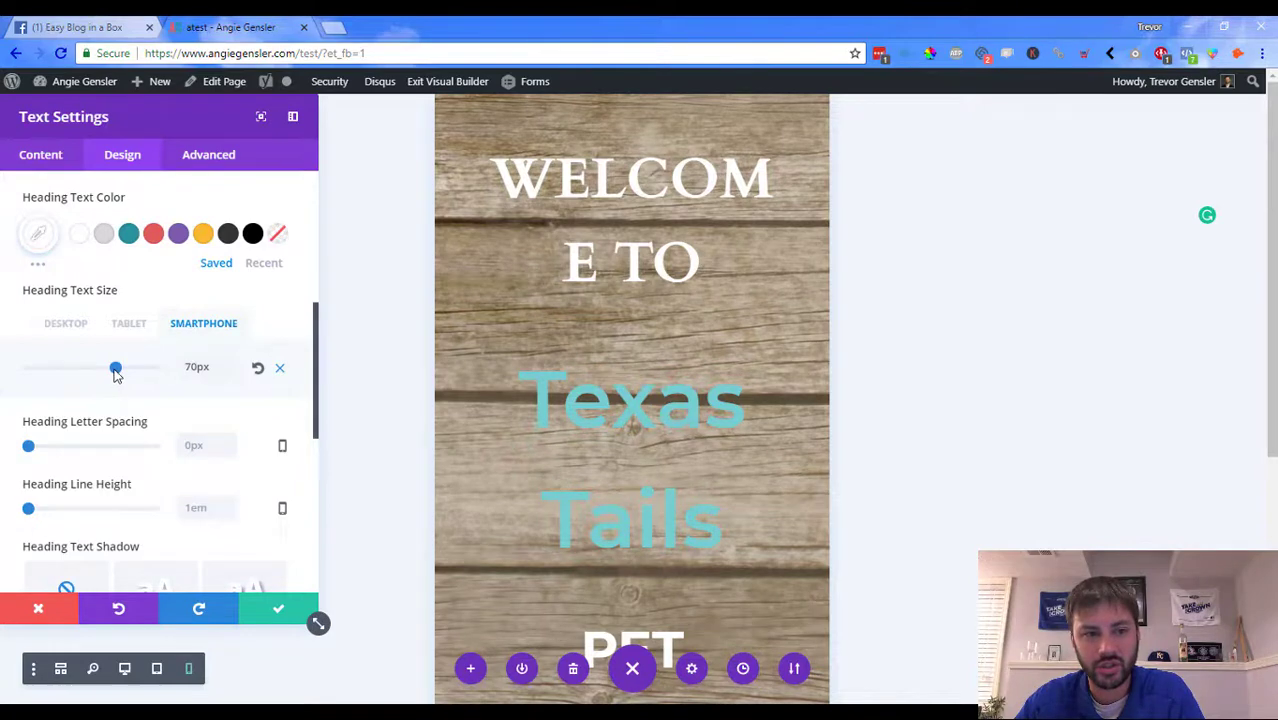
left_click_drag(116, 370, 78, 370)
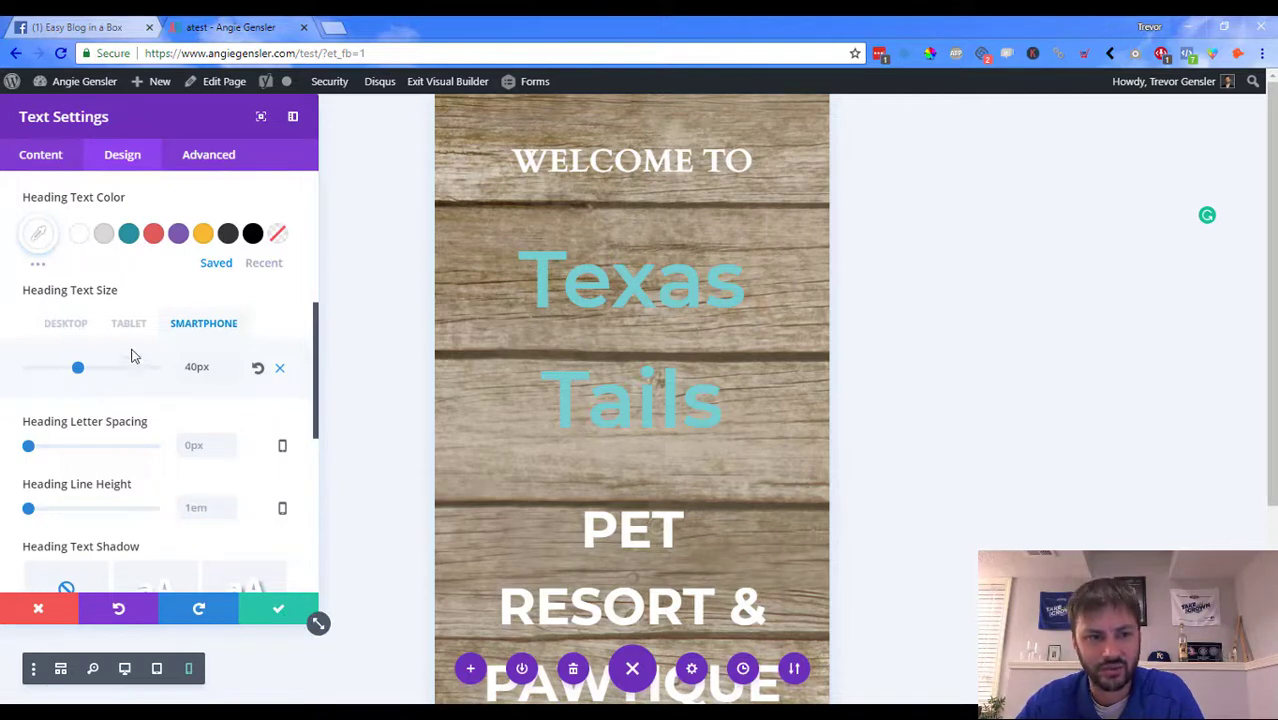
scroll(138, 363, "down", 1)
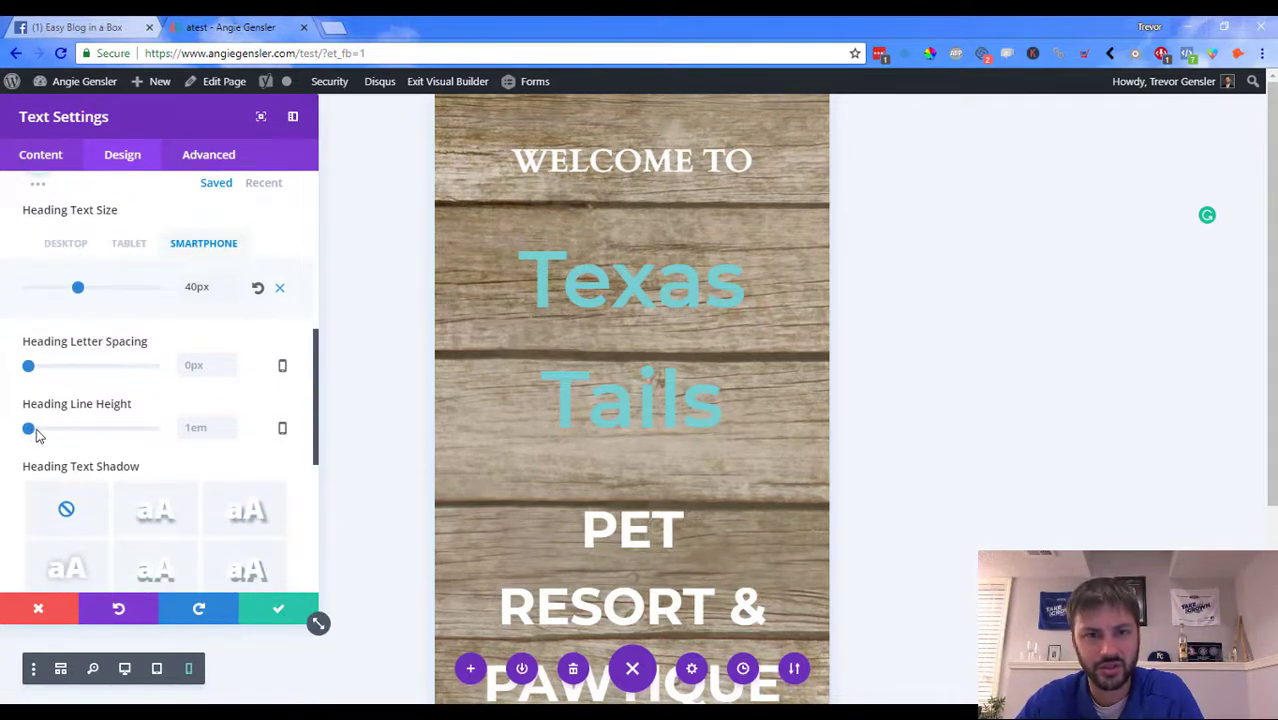
- Set the WELCOME TO heading's smartphone line height to 1.2em, leaving desktop at 1em
left_click_drag(36, 435, 36, 435)
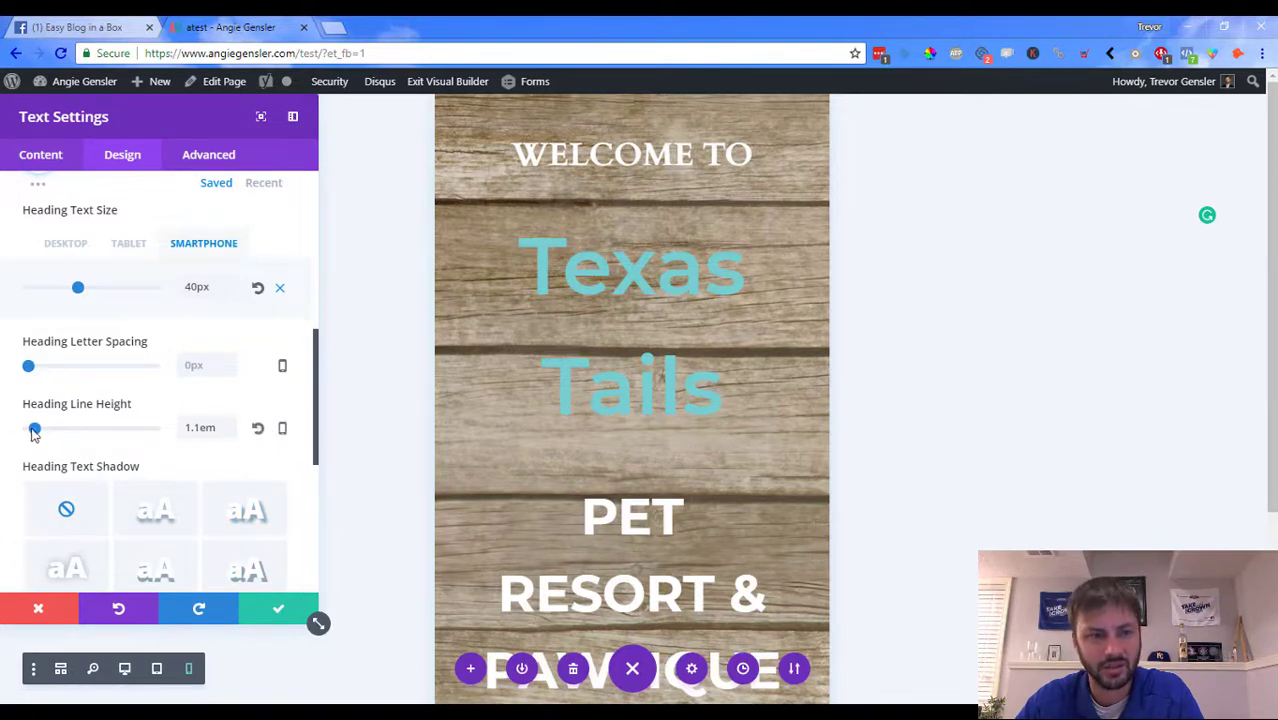
left_click_drag(8, 432, 10, 432)
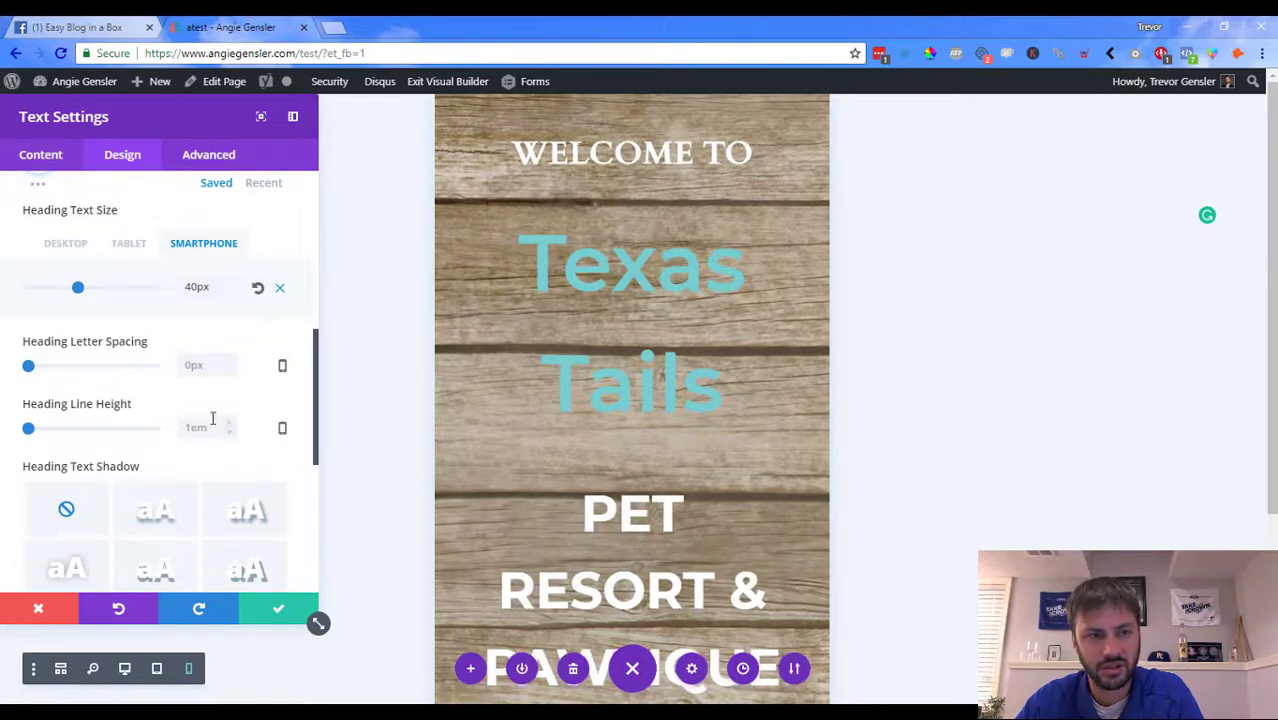
left_click(283, 431)
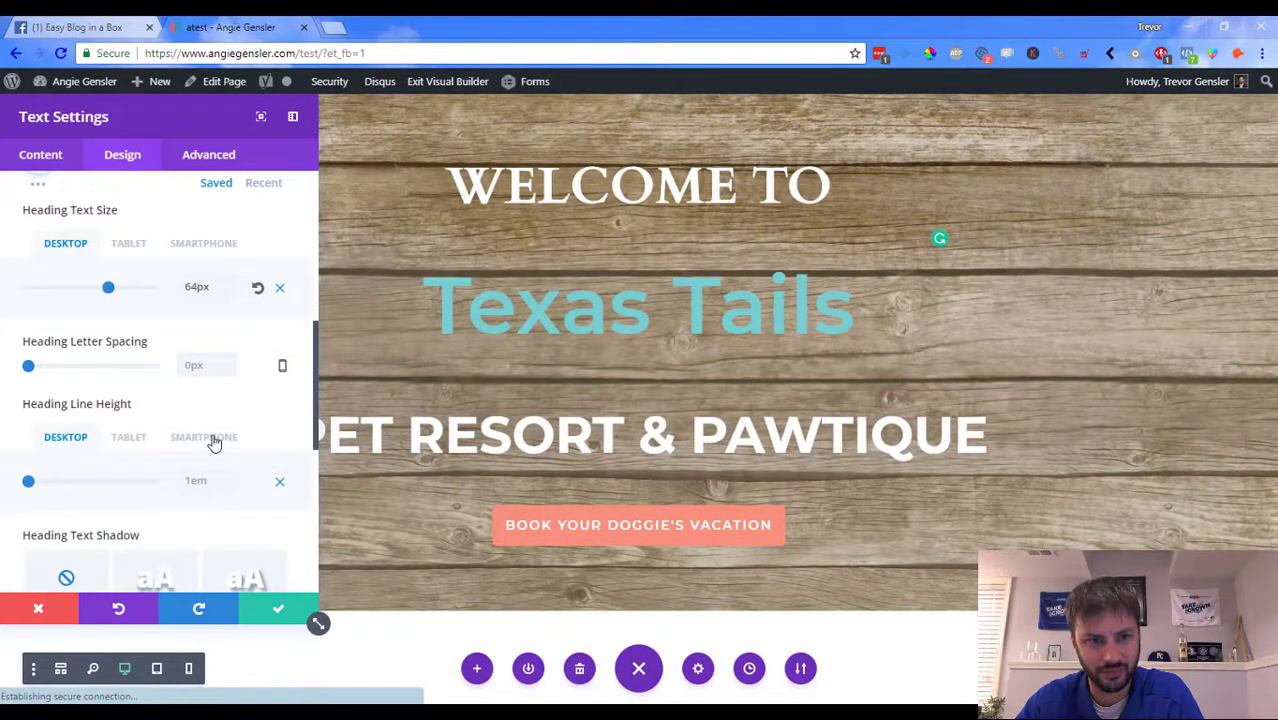
left_click(210, 438)
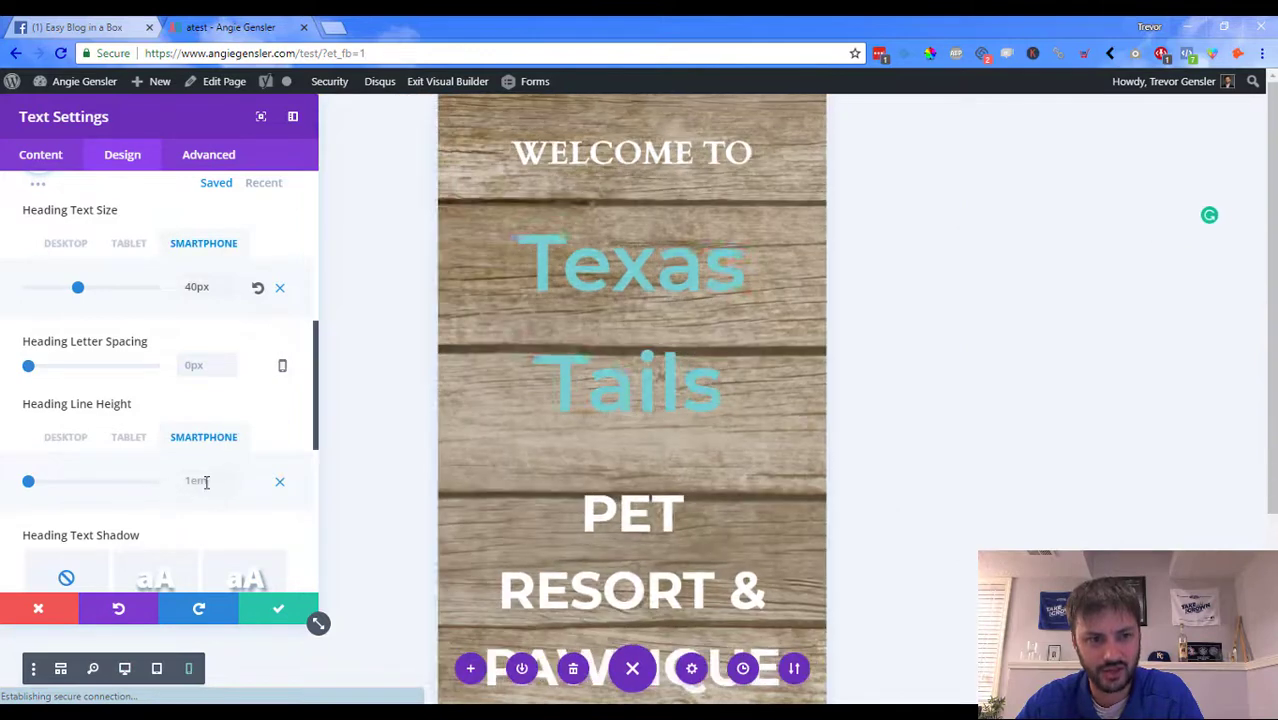
left_click_drag(32, 485, 44, 488)
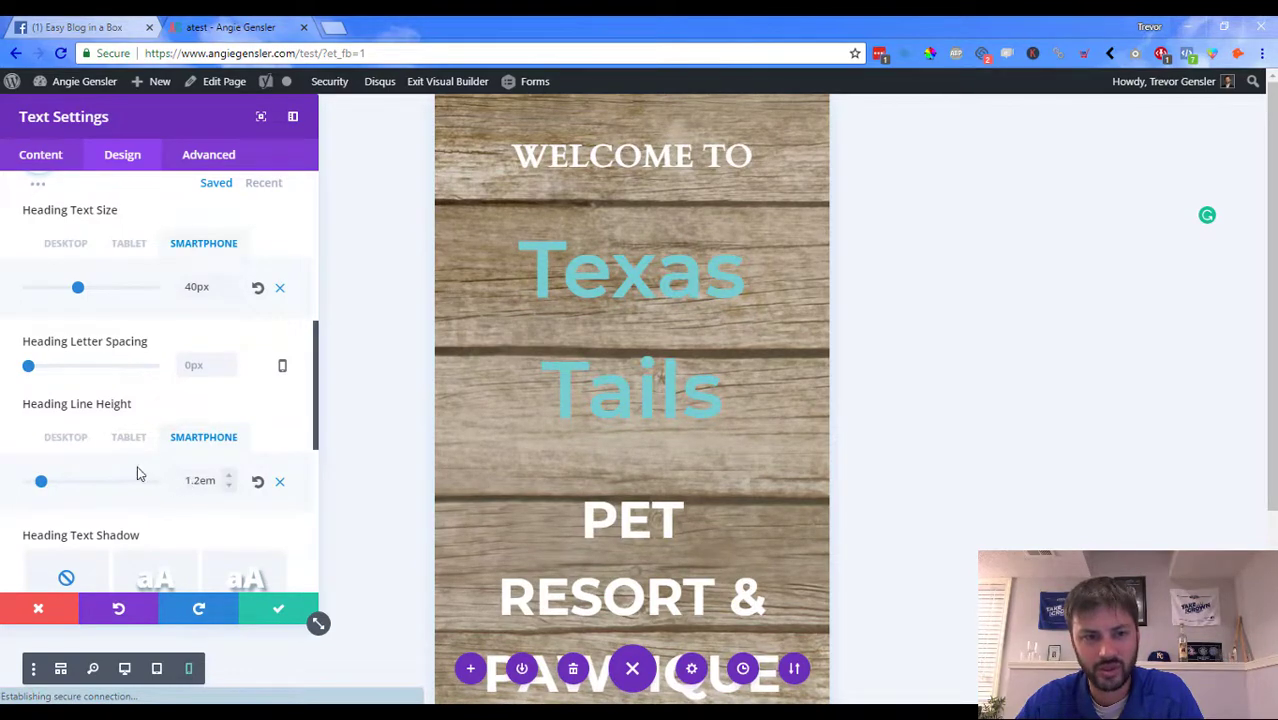
left_click(66, 440)
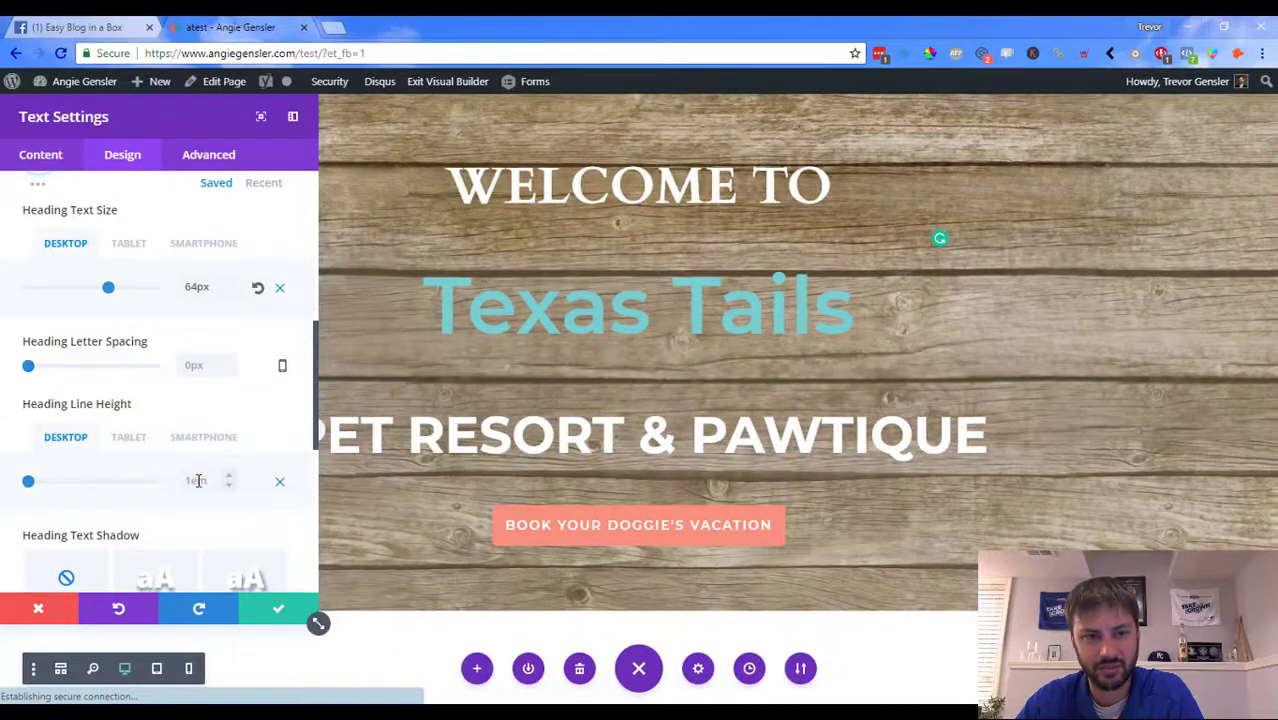
- Save the WELCOME TO changes and open the Texas Tails module's heading design options
left_click(272, 612)
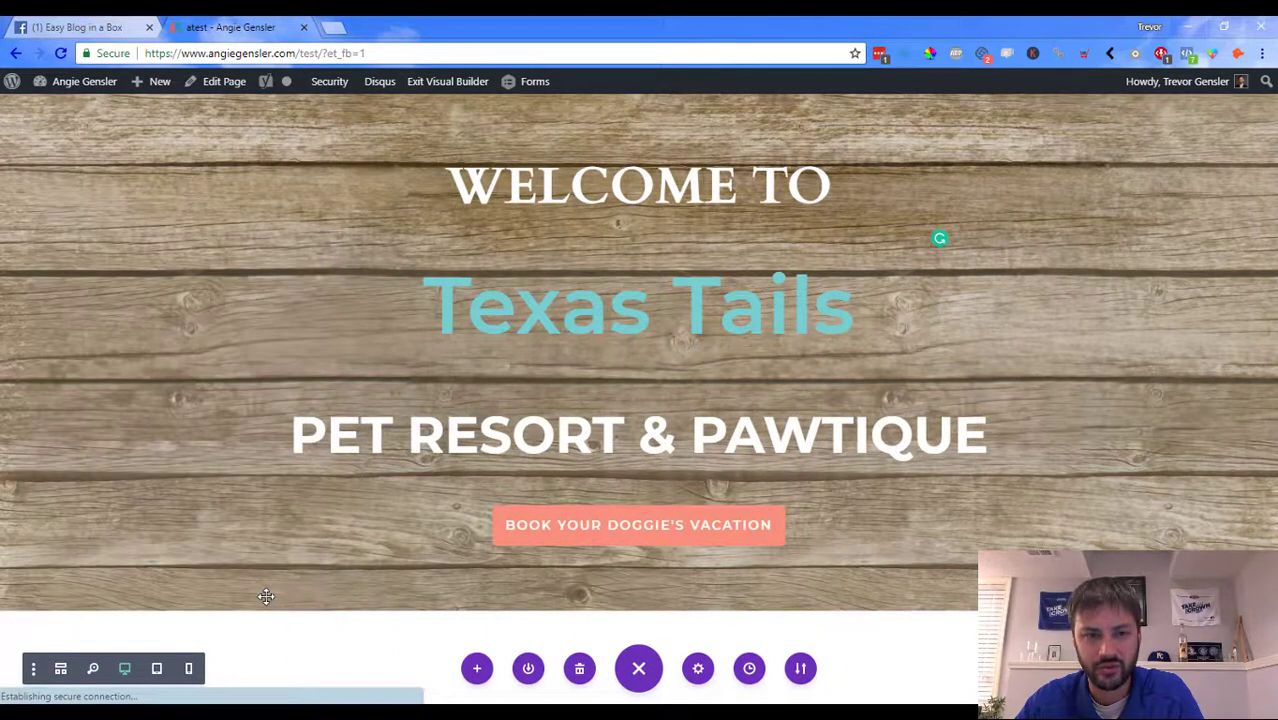
mouse_move(621, 290)
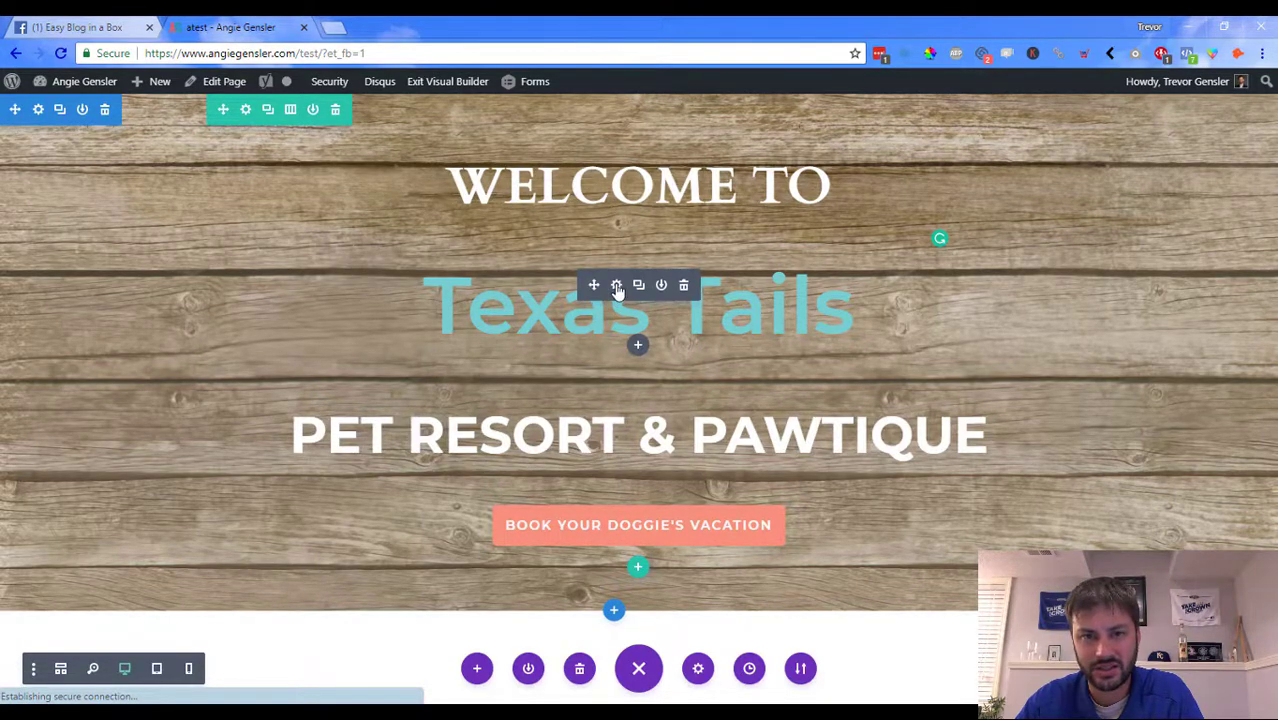
left_click(617, 288)
left_click(128, 162)
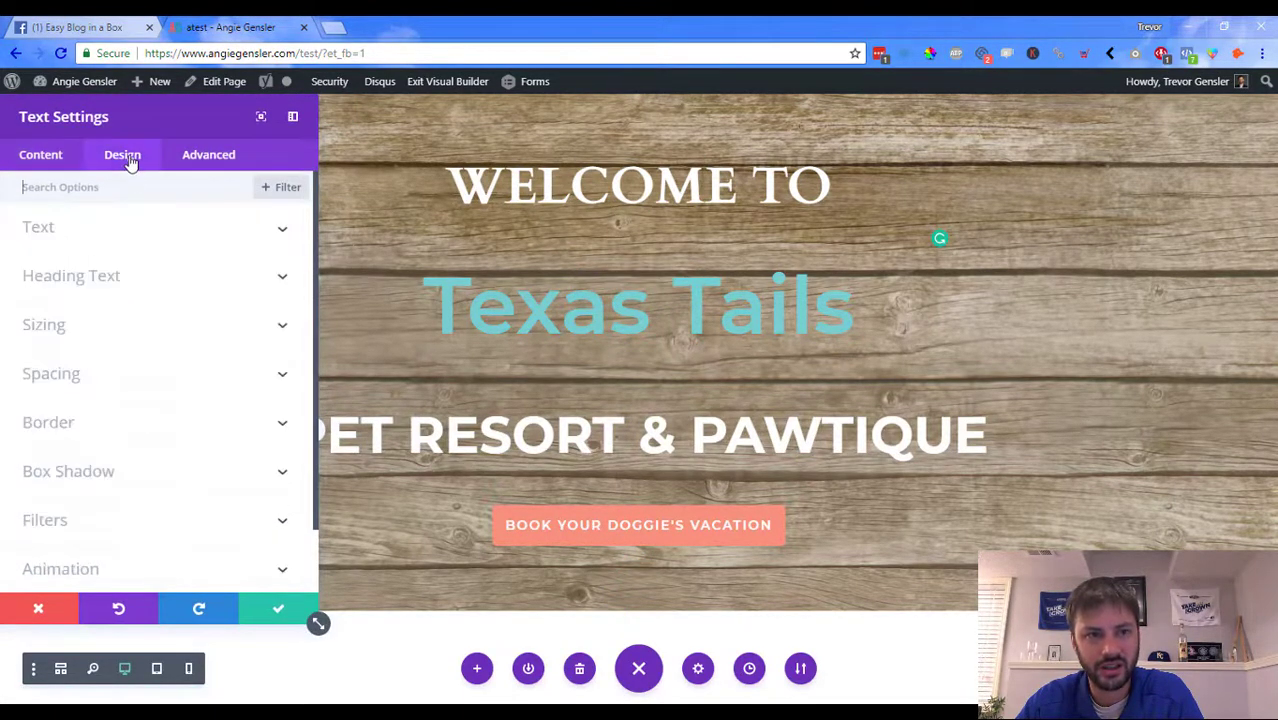
left_click(109, 278)
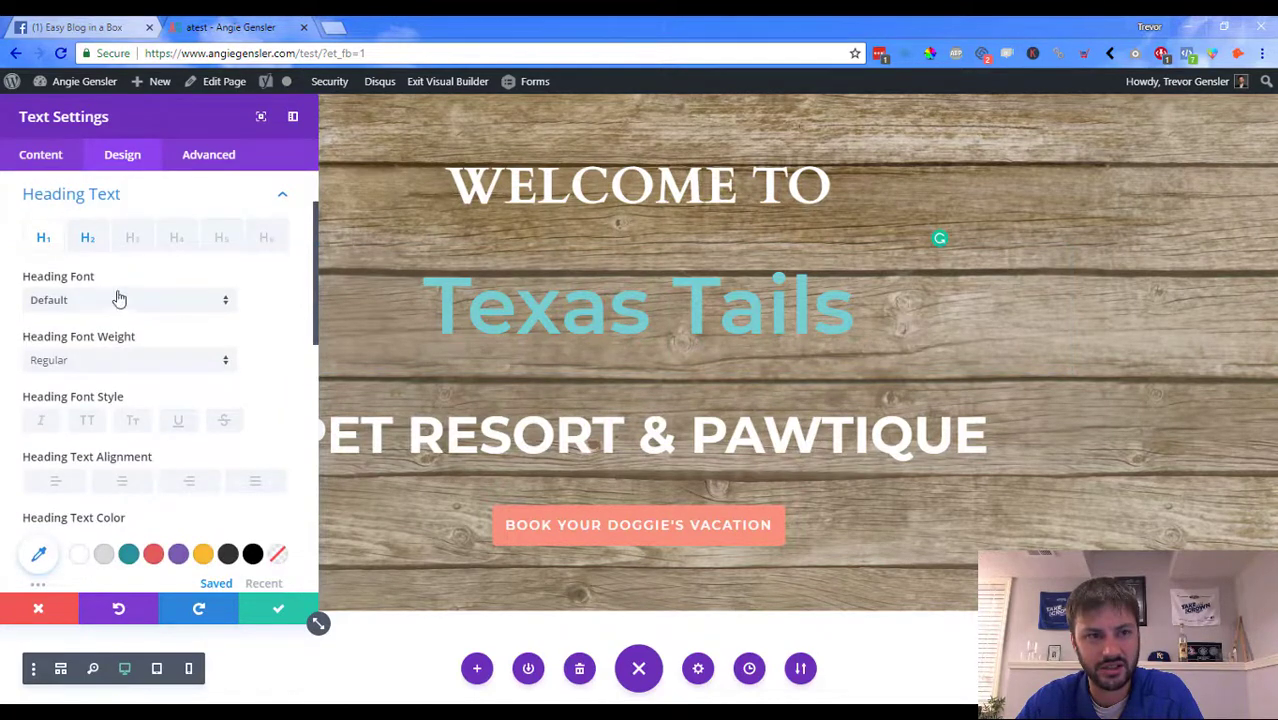
- Confirm Texas Tails is Heading 2 and show its 100px H2 text size
left_click(52, 156)
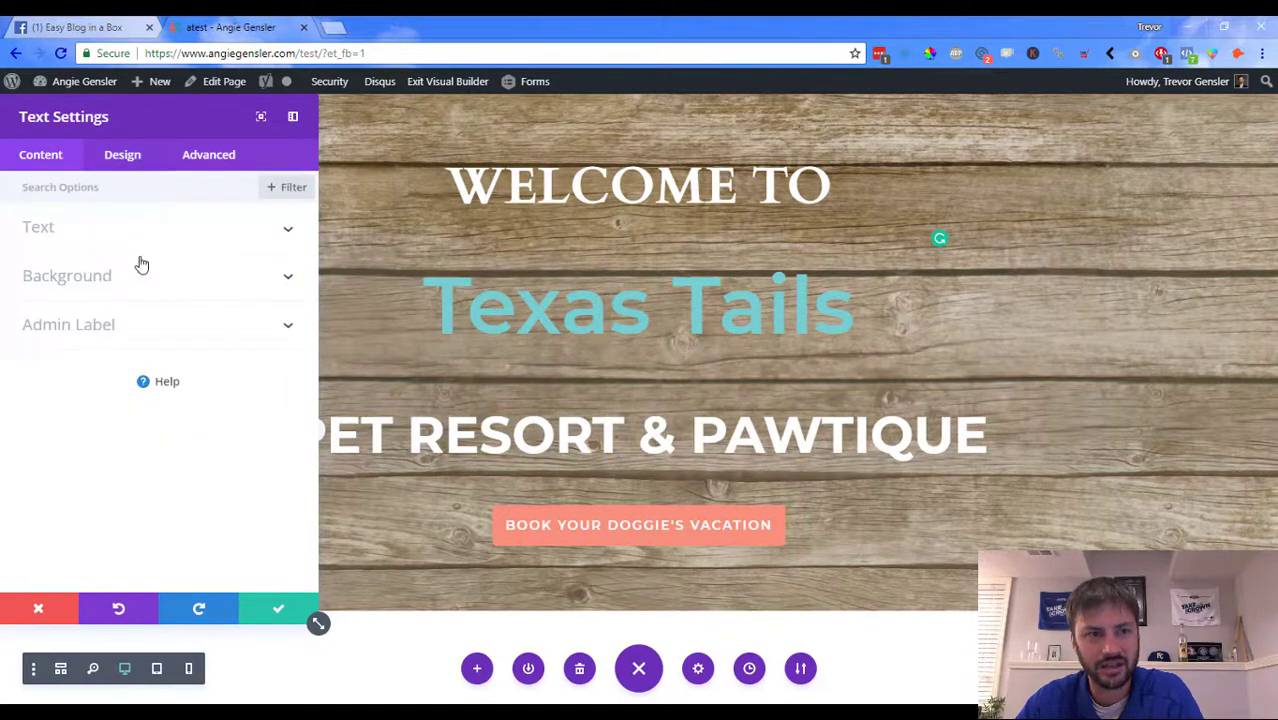
left_click(140, 232)
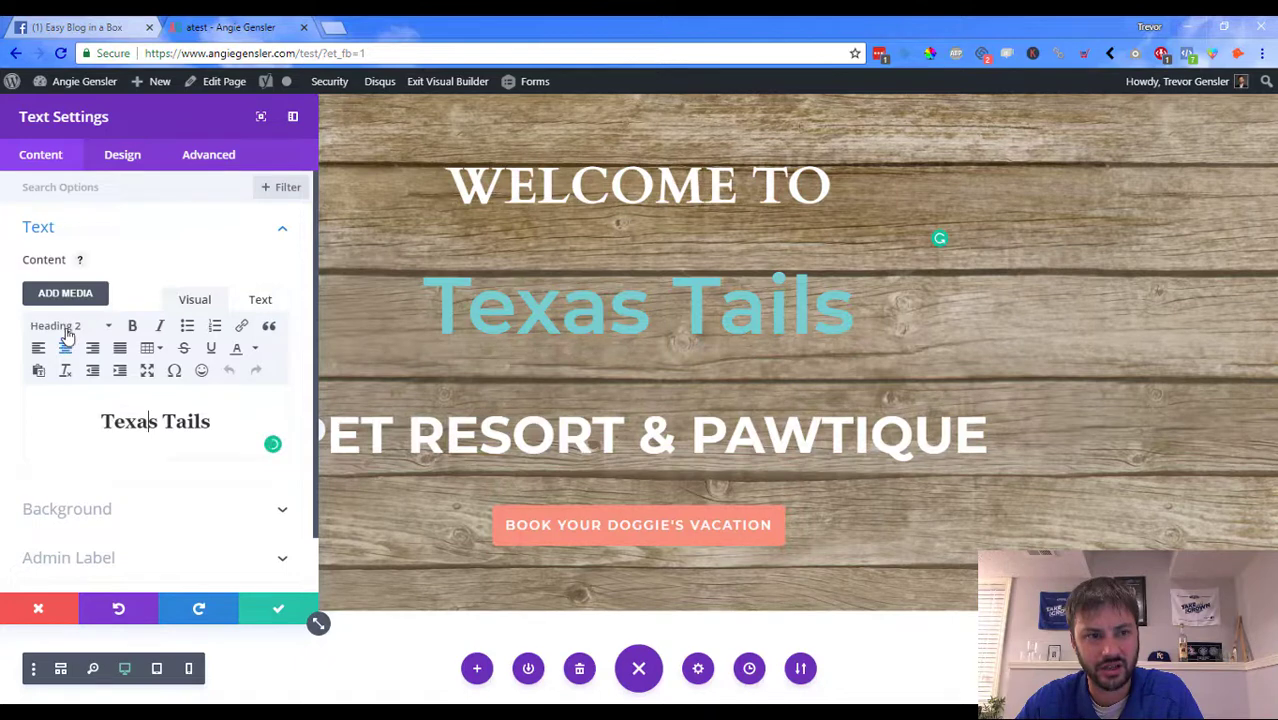
left_click(124, 158)
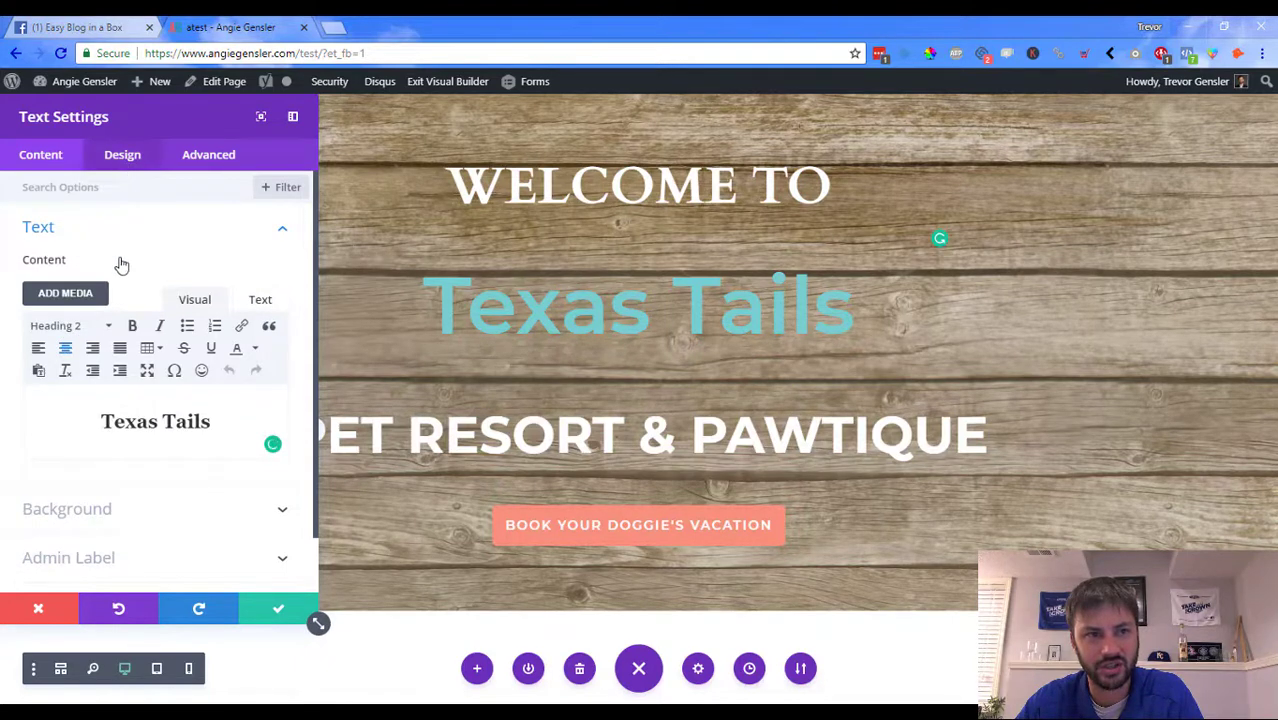
left_click(106, 281)
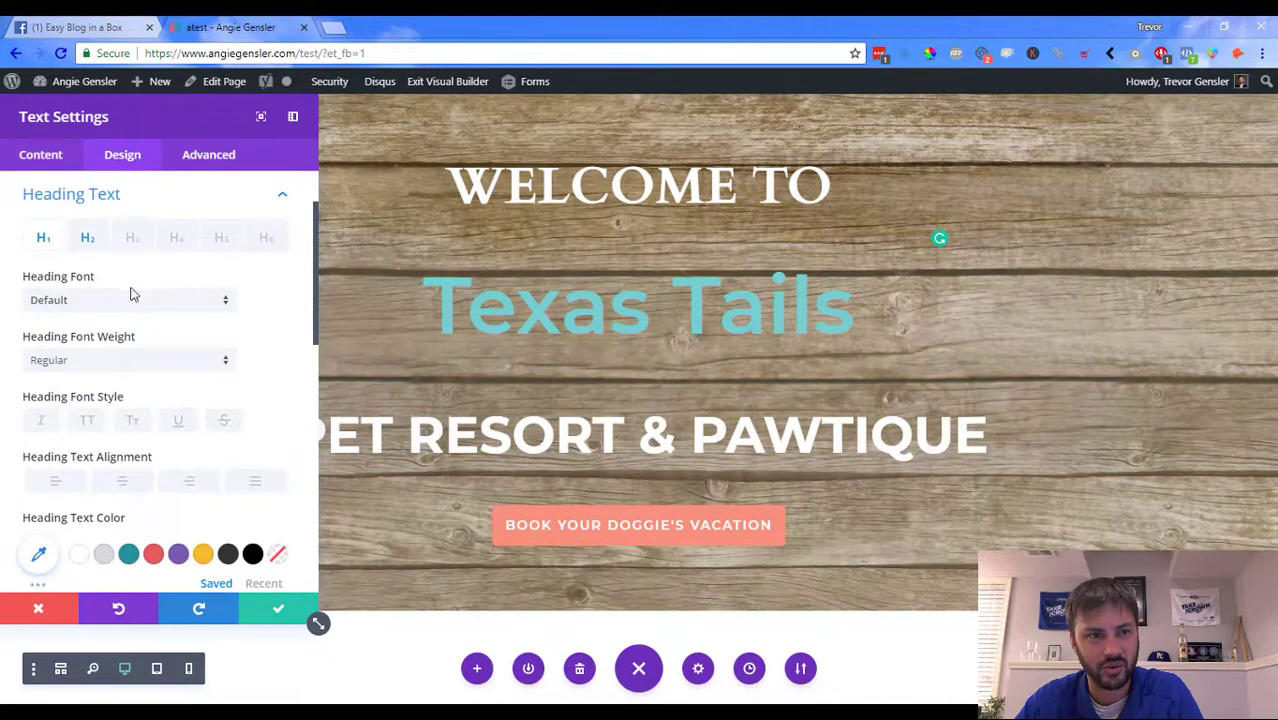
left_click(88, 238)
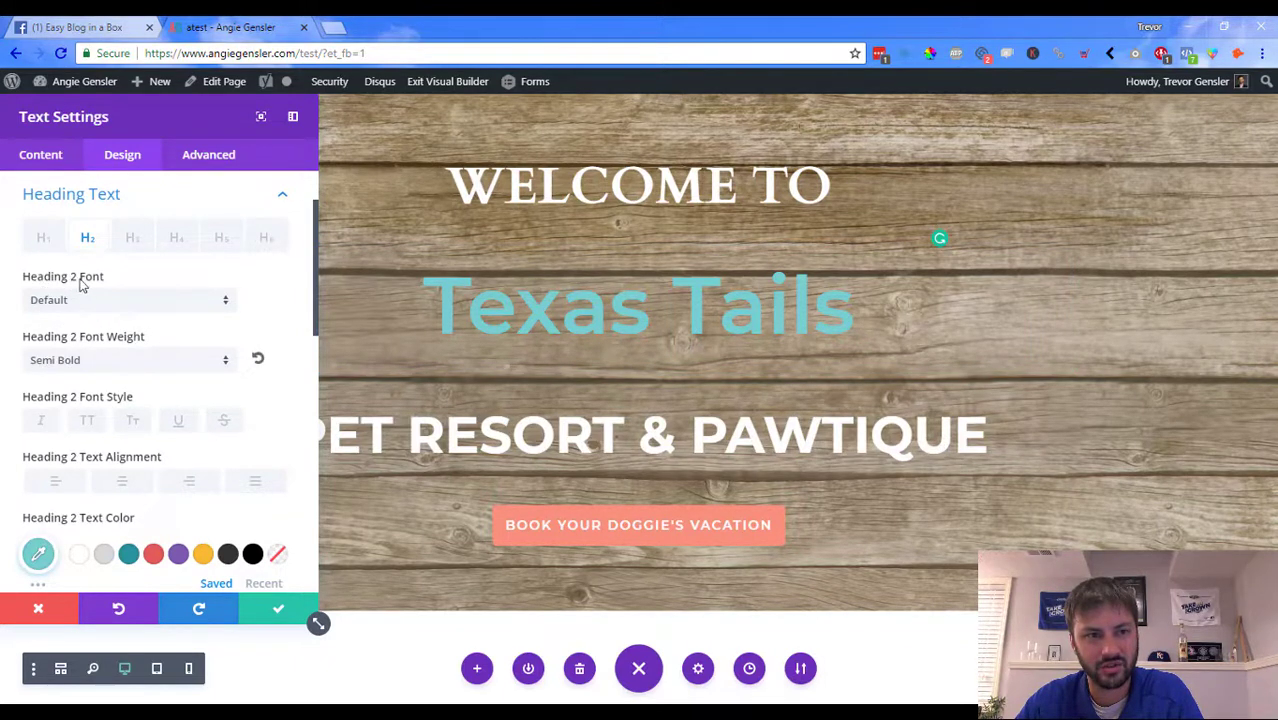
scroll(124, 363, "down", 4)
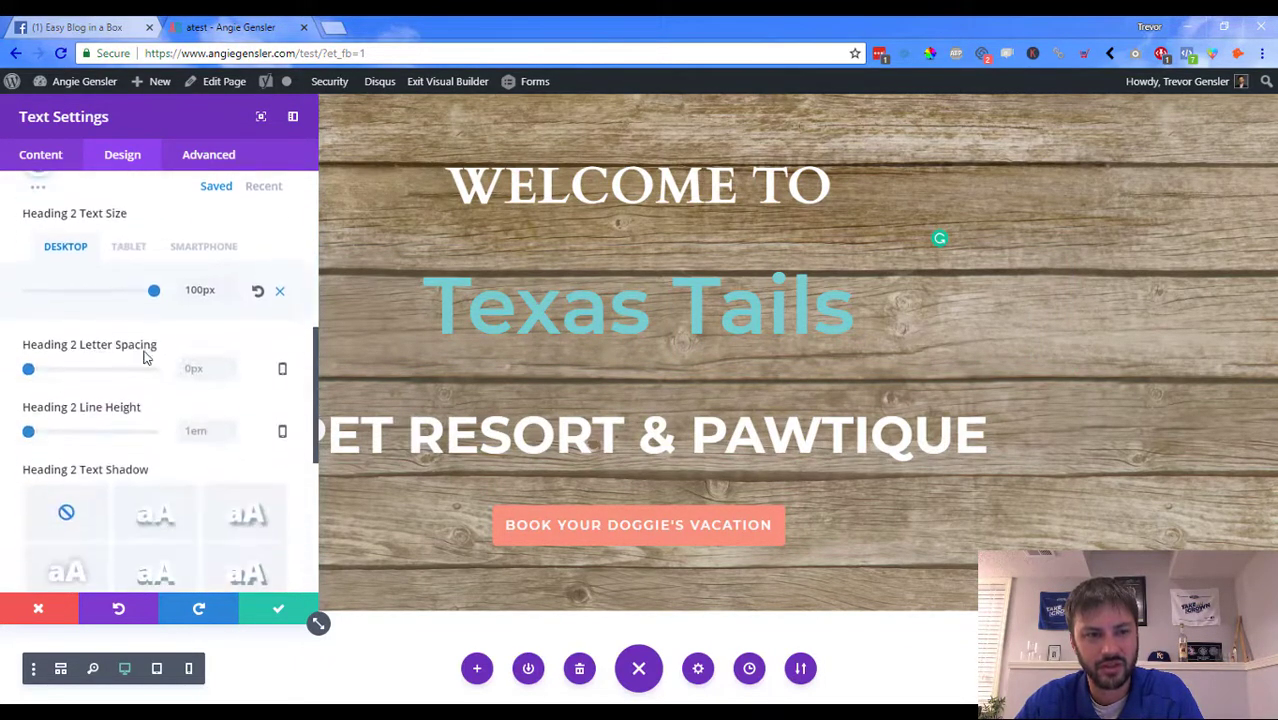
scroll(140, 325, "up", 1)
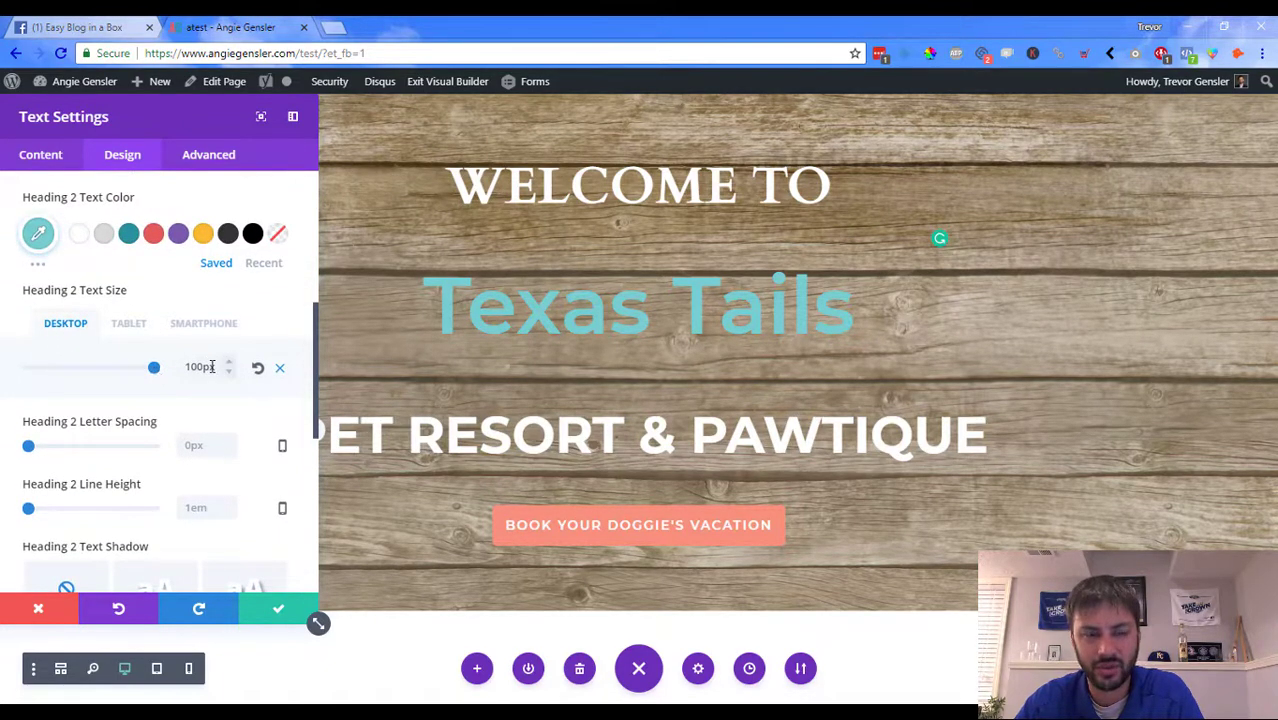
- Shrink the Texas Tails Heading 2 smartphone text size to 65px
left_click(214, 325)
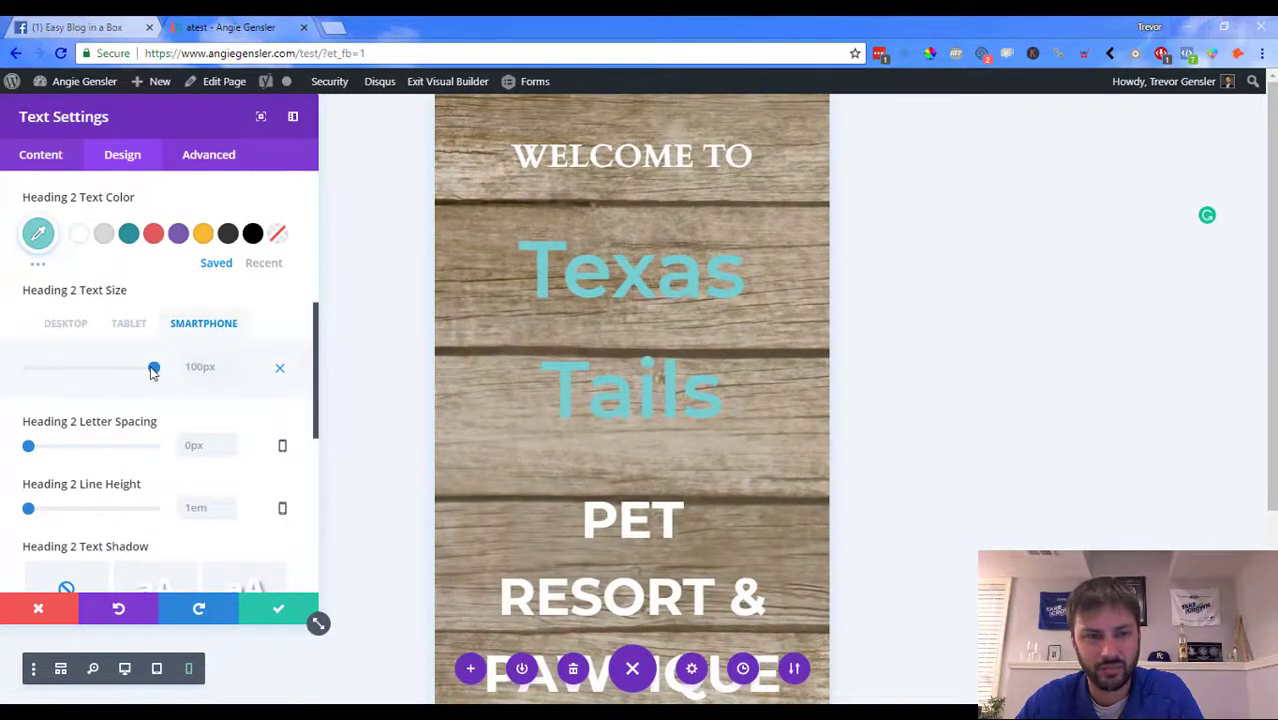
left_click_drag(153, 370, 121, 370)
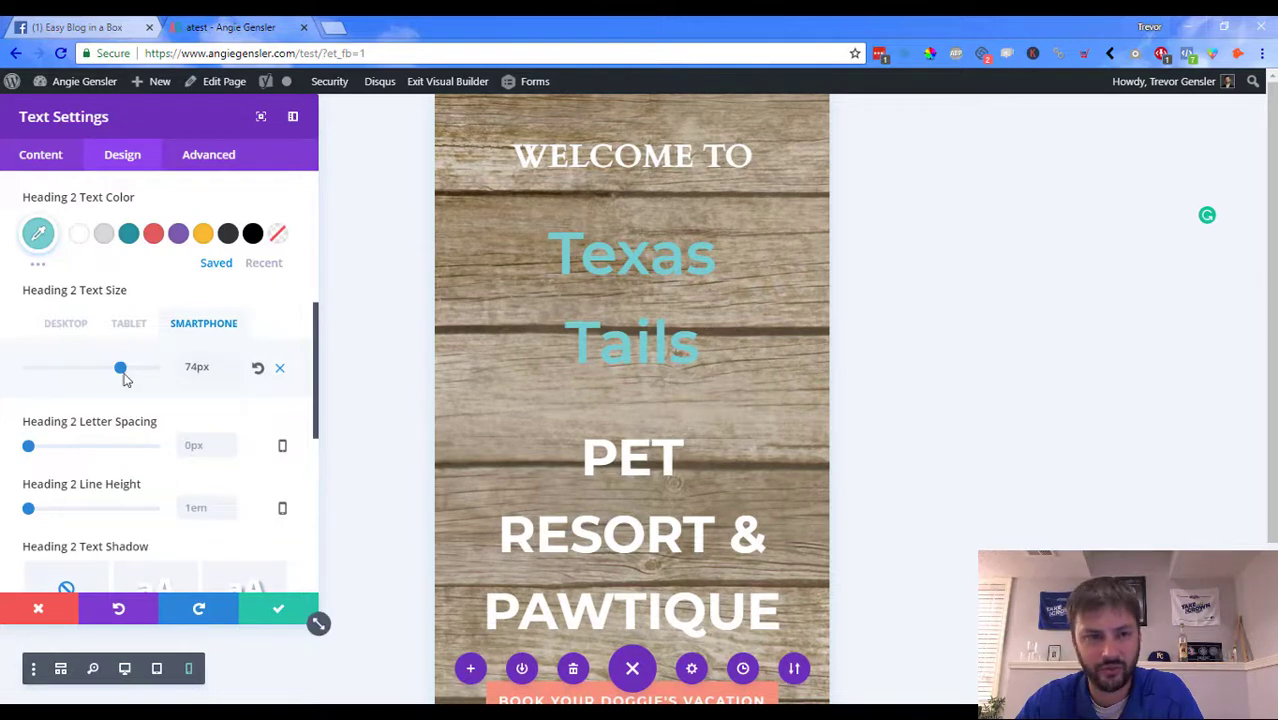
left_click_drag(121, 369, 109, 369)
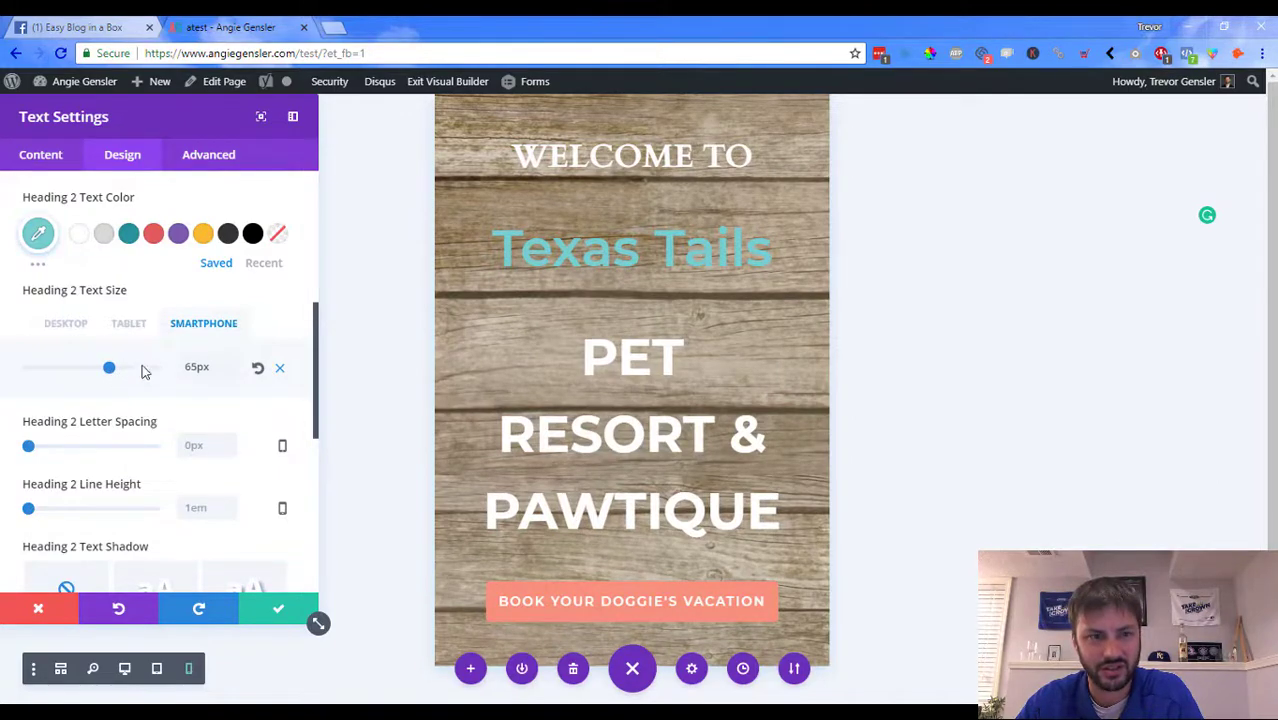
- Set the Texas Tails smartphone line height to 1.2em and save the module
left_click(282, 511)
left_click(200, 517)
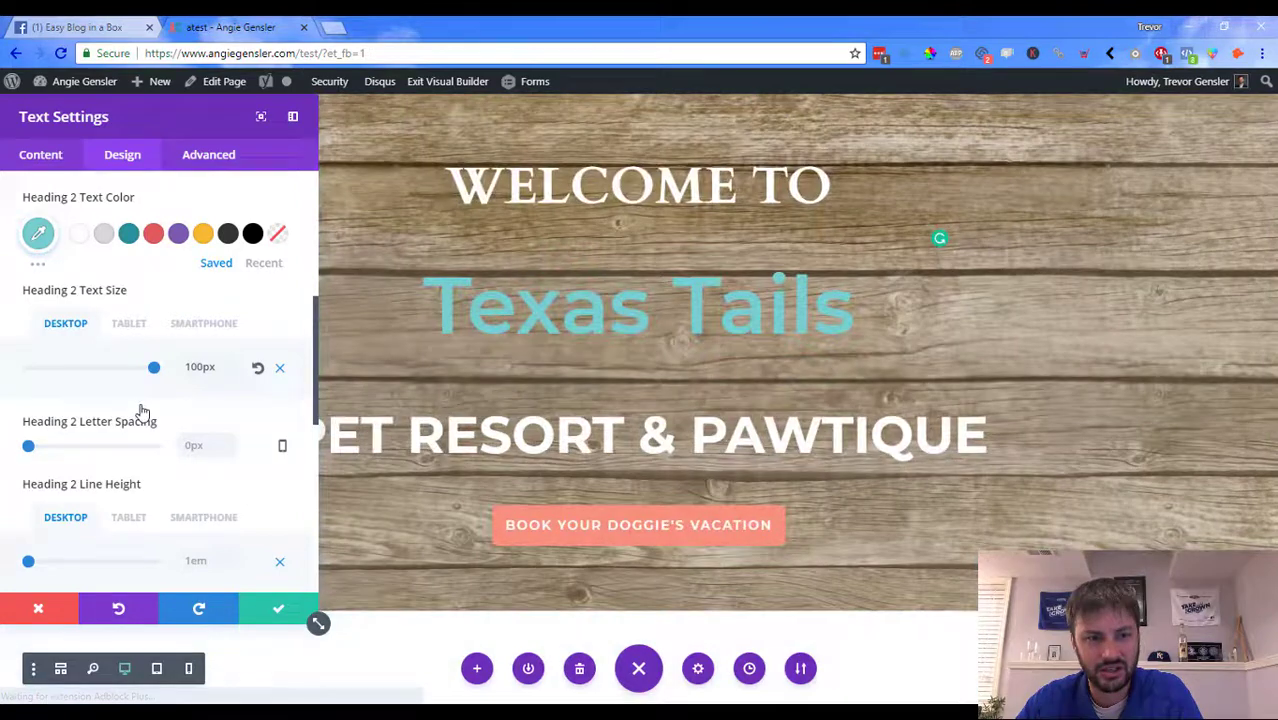
scroll(130, 440, "down", 3)
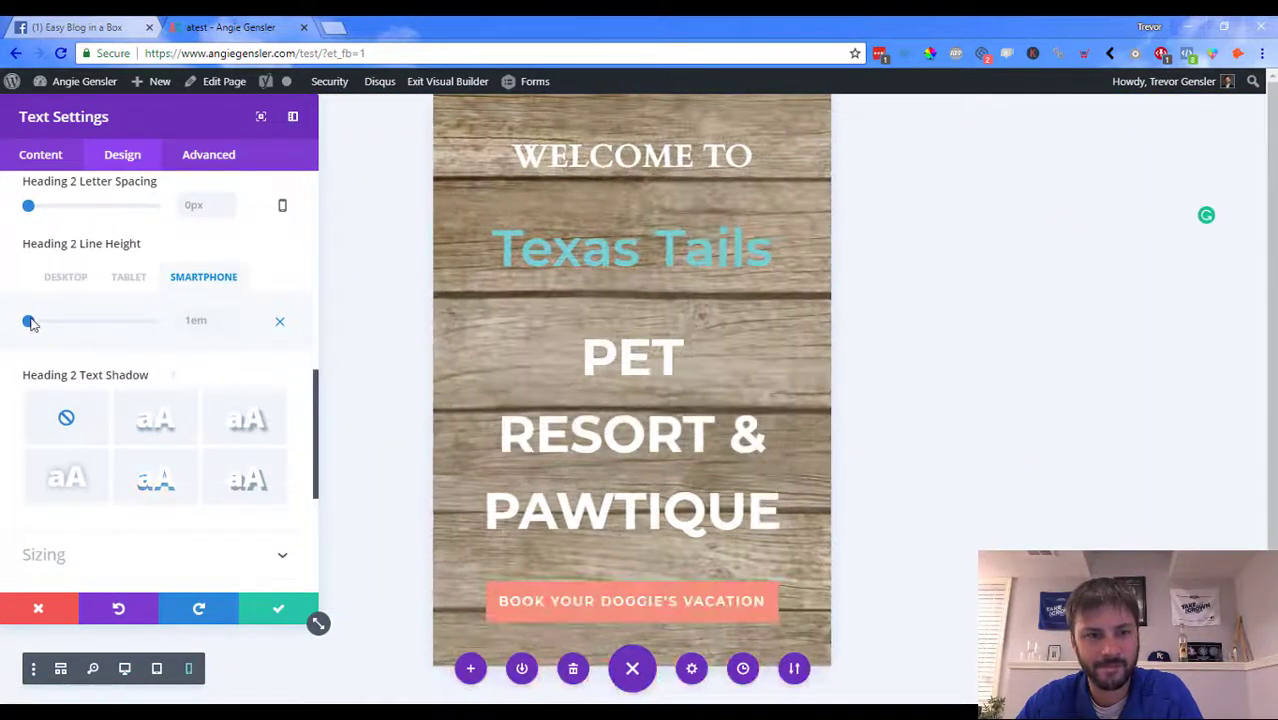
left_click_drag(29, 322, 41, 322)
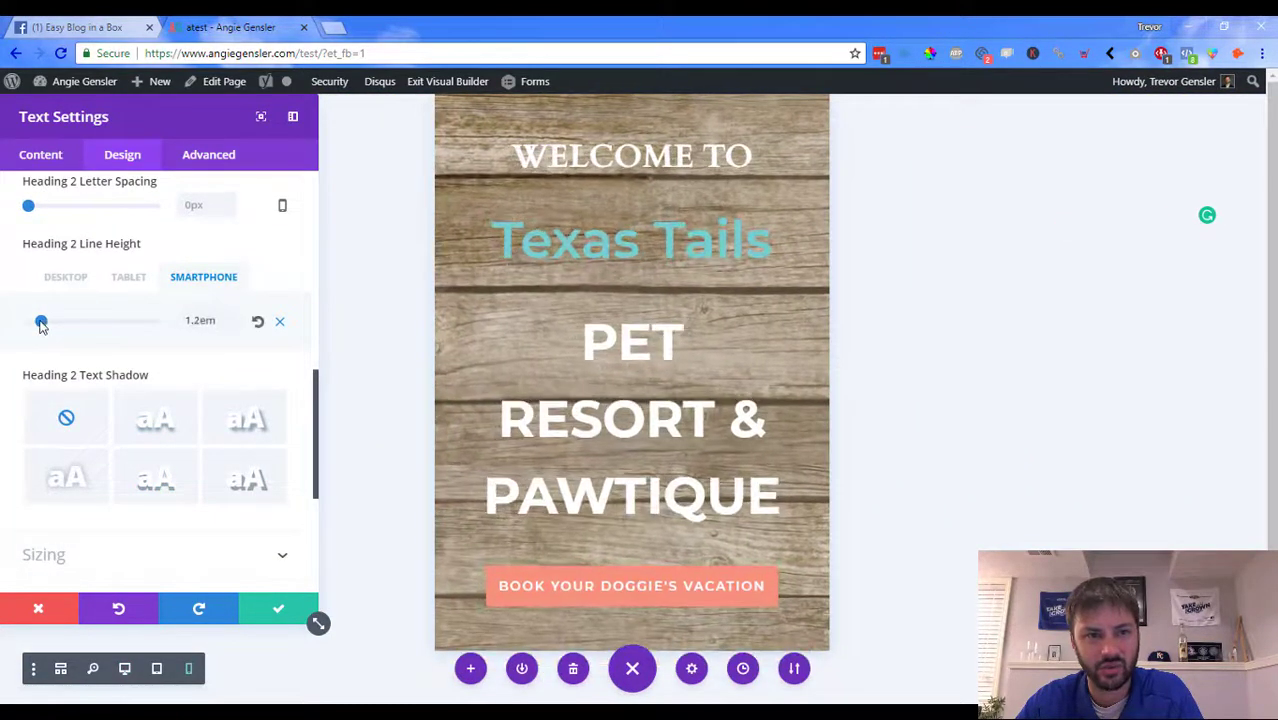
left_click(279, 614)
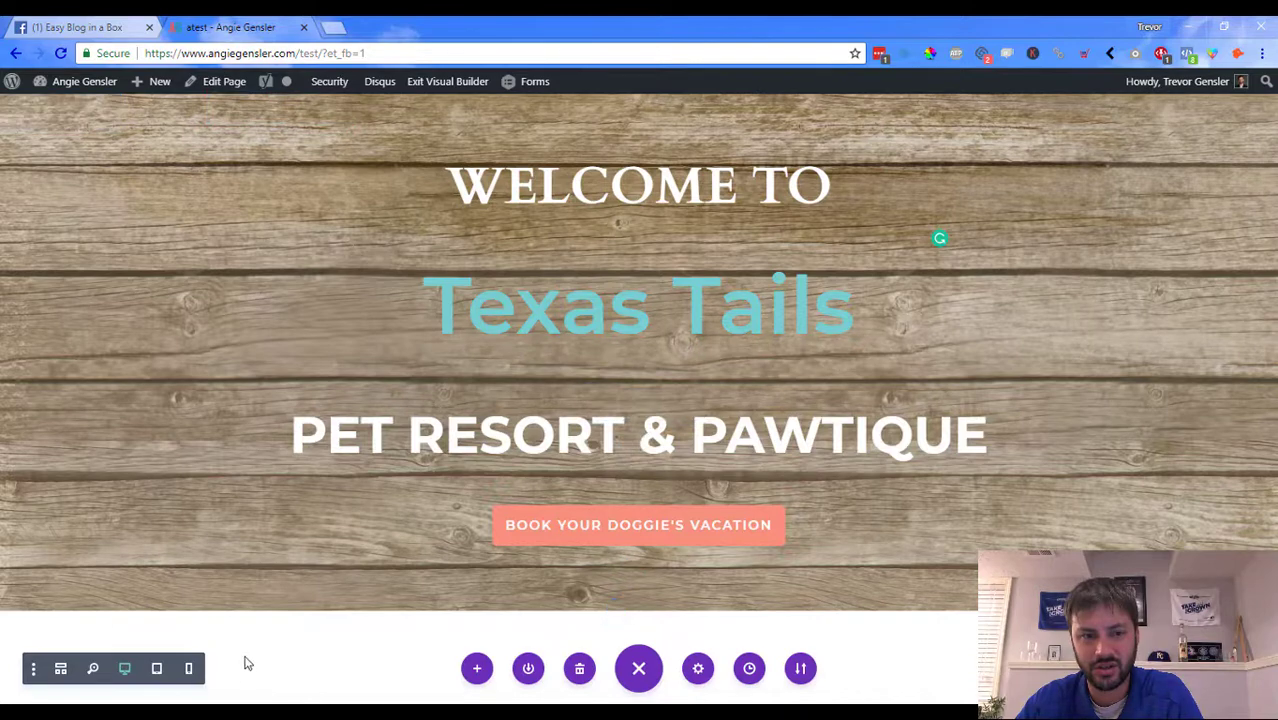
- In phone preview, open the PET RESORT & PAWTIQUE module's heading text design options
left_click(191, 668)
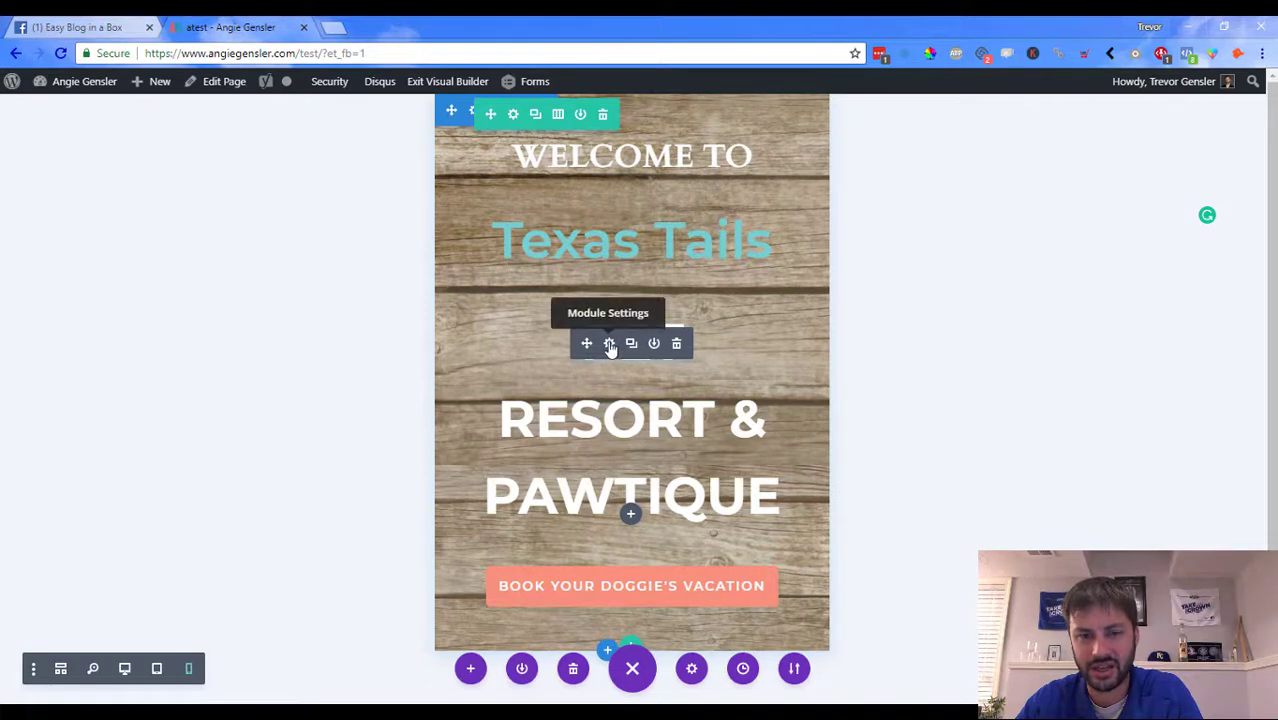
left_click(610, 345)
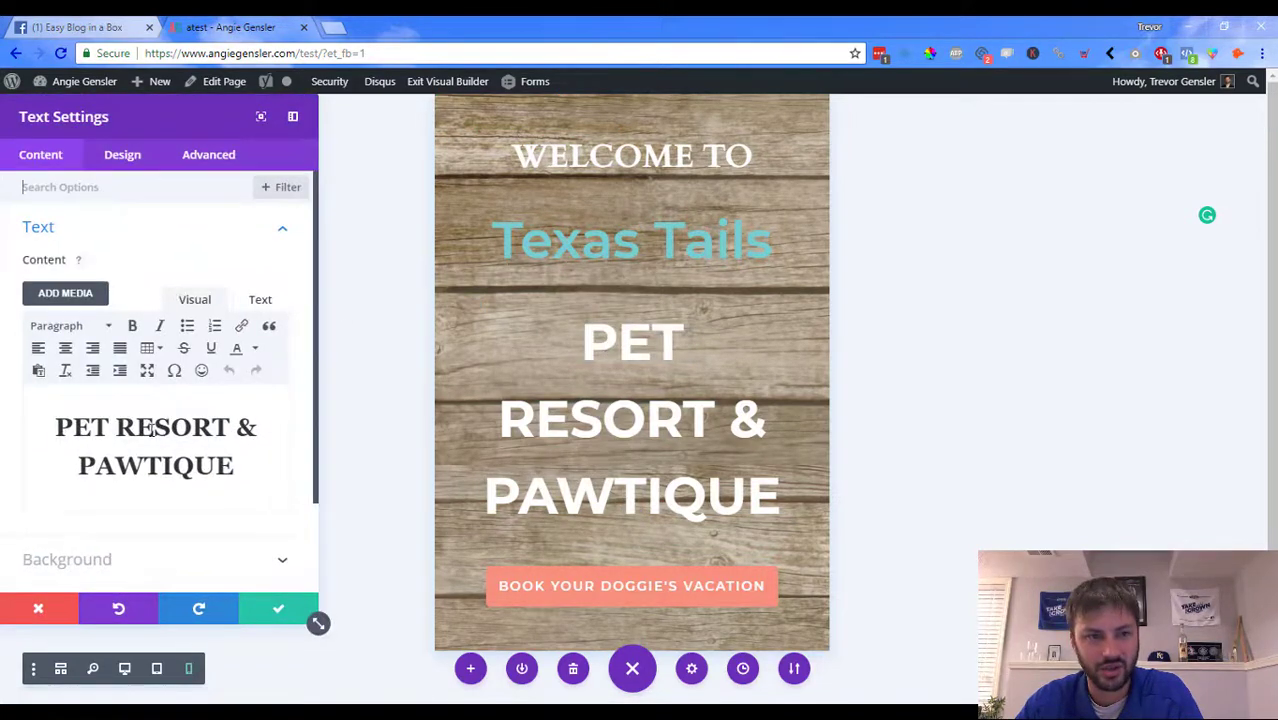
left_click(124, 155)
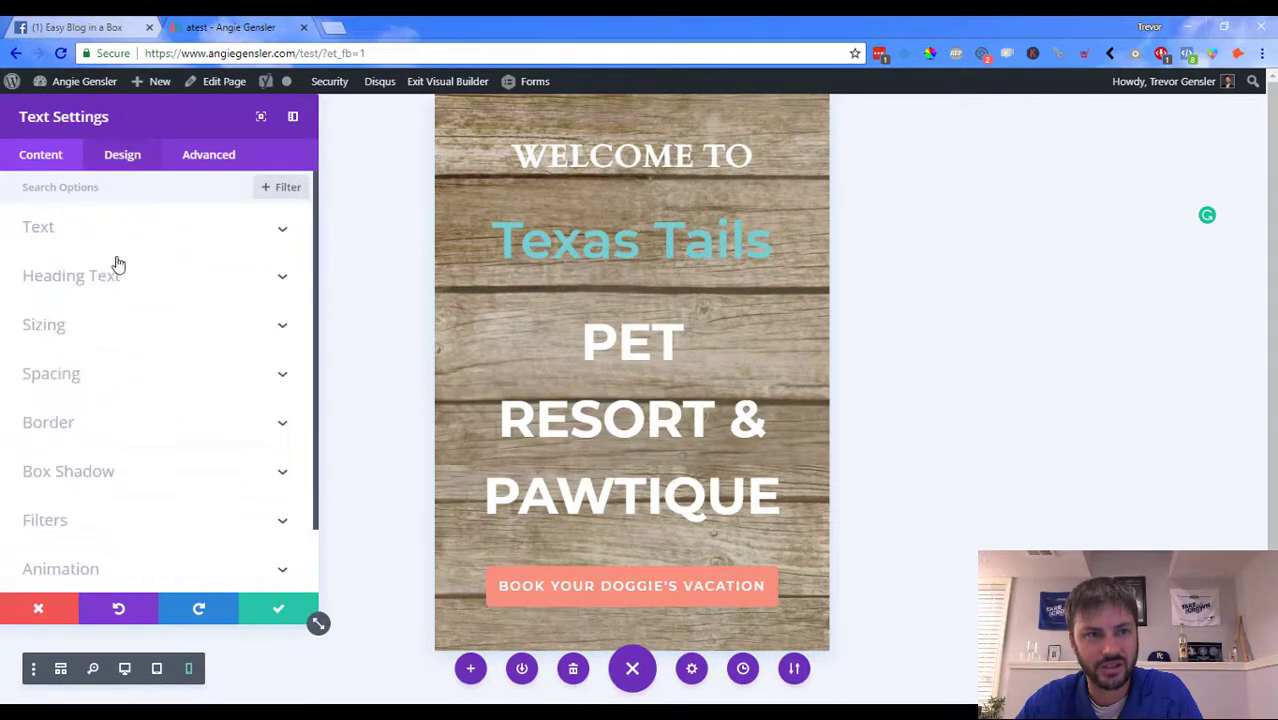
left_click(104, 279)
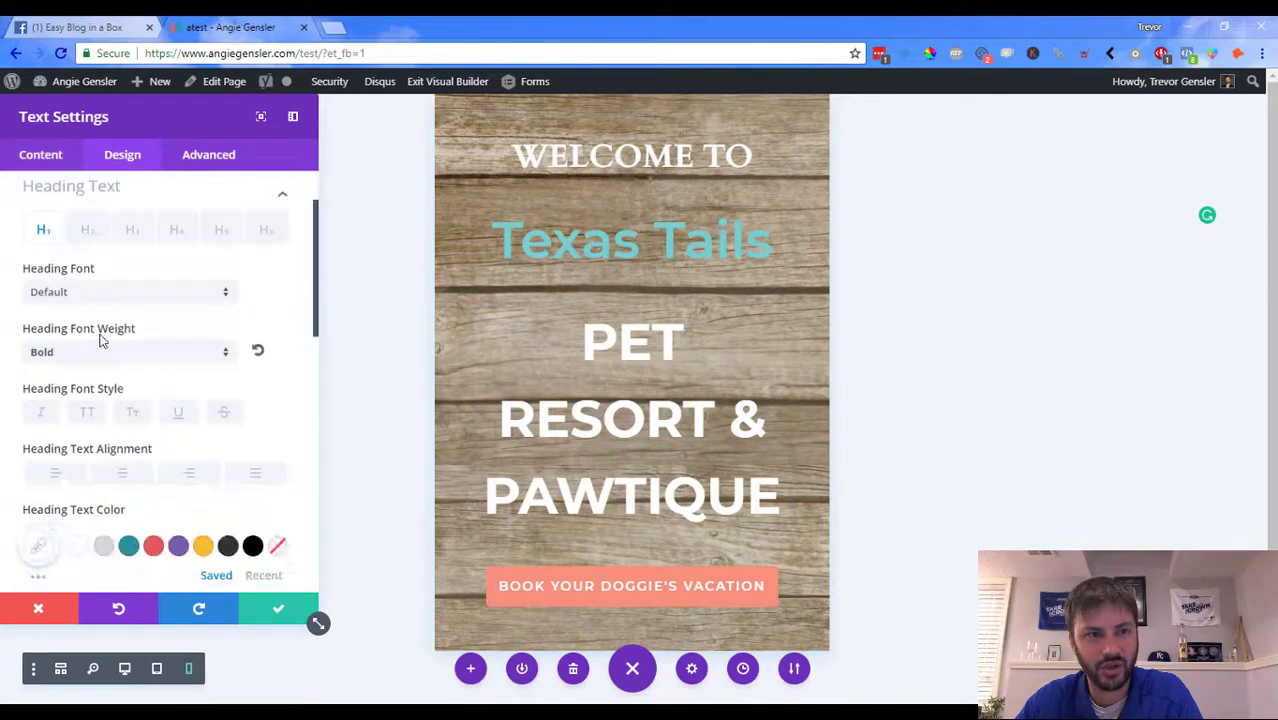
scroll(108, 362, "down", 3)
scroll(54, 285, "up", 3)
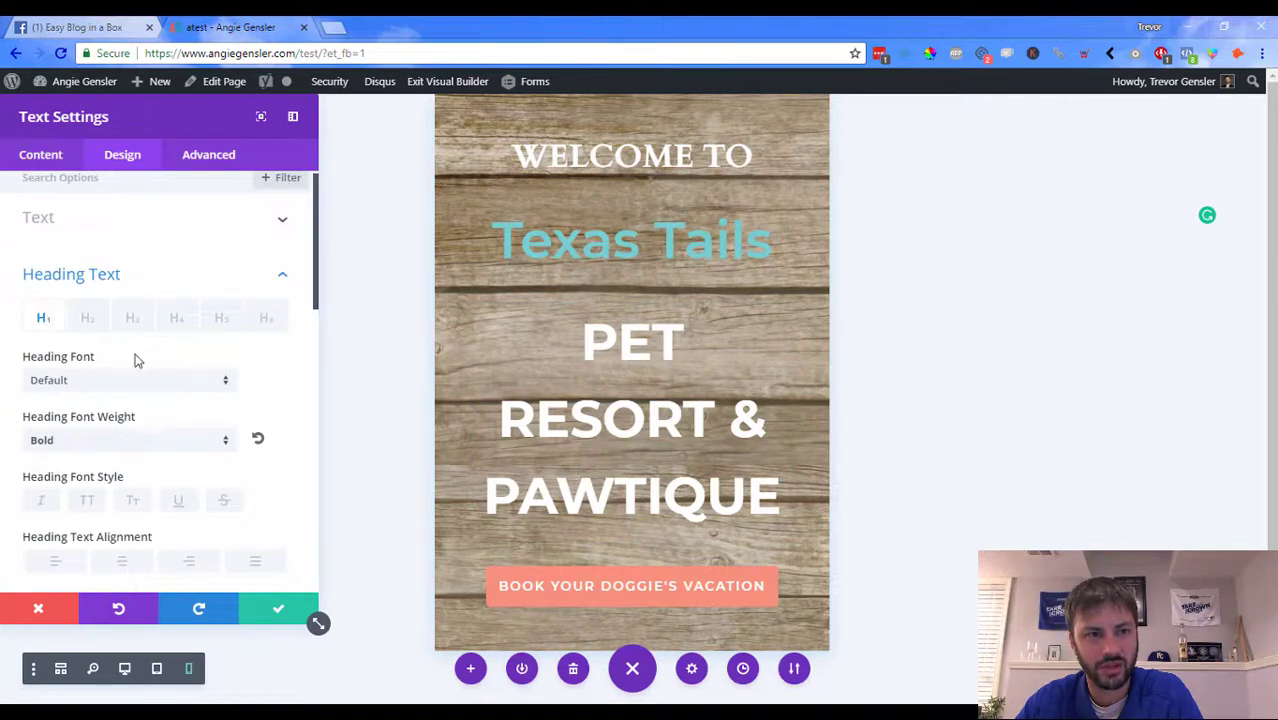
scroll(134, 357, "down", 5)
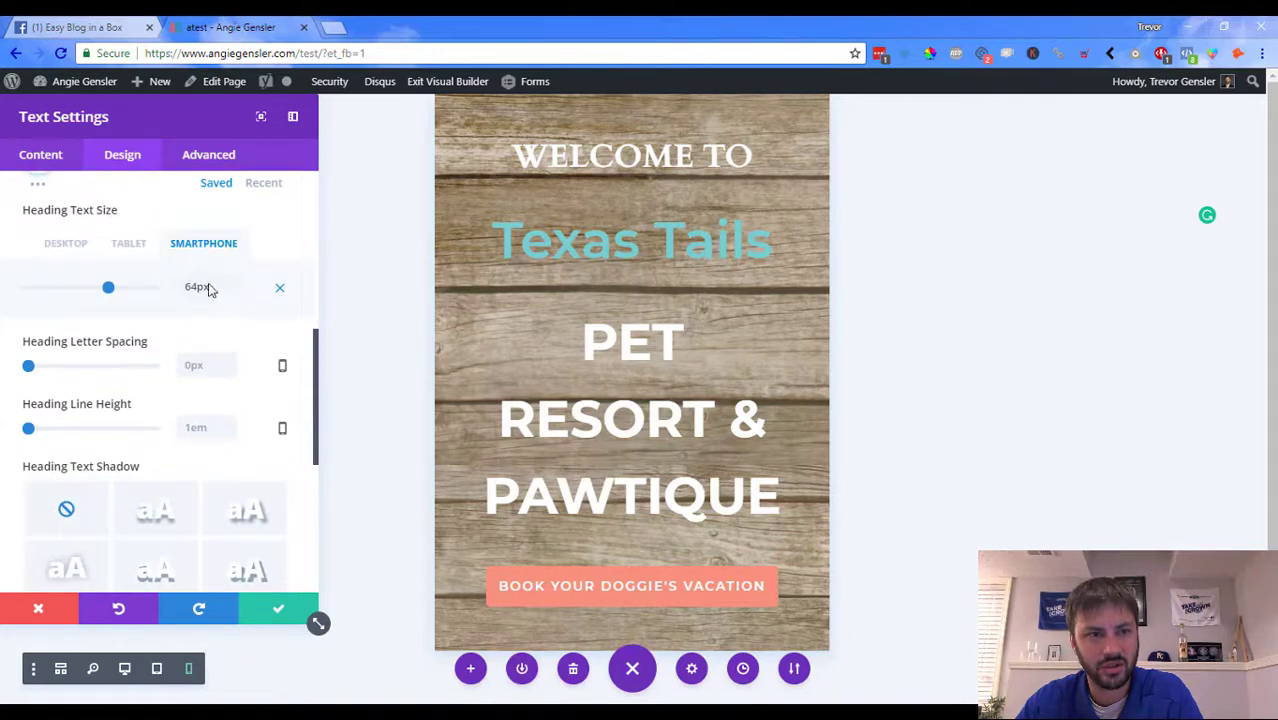
- Set the PET RESORT & PAWTIQUE heading to 40px on smartphones
left_click(126, 247)
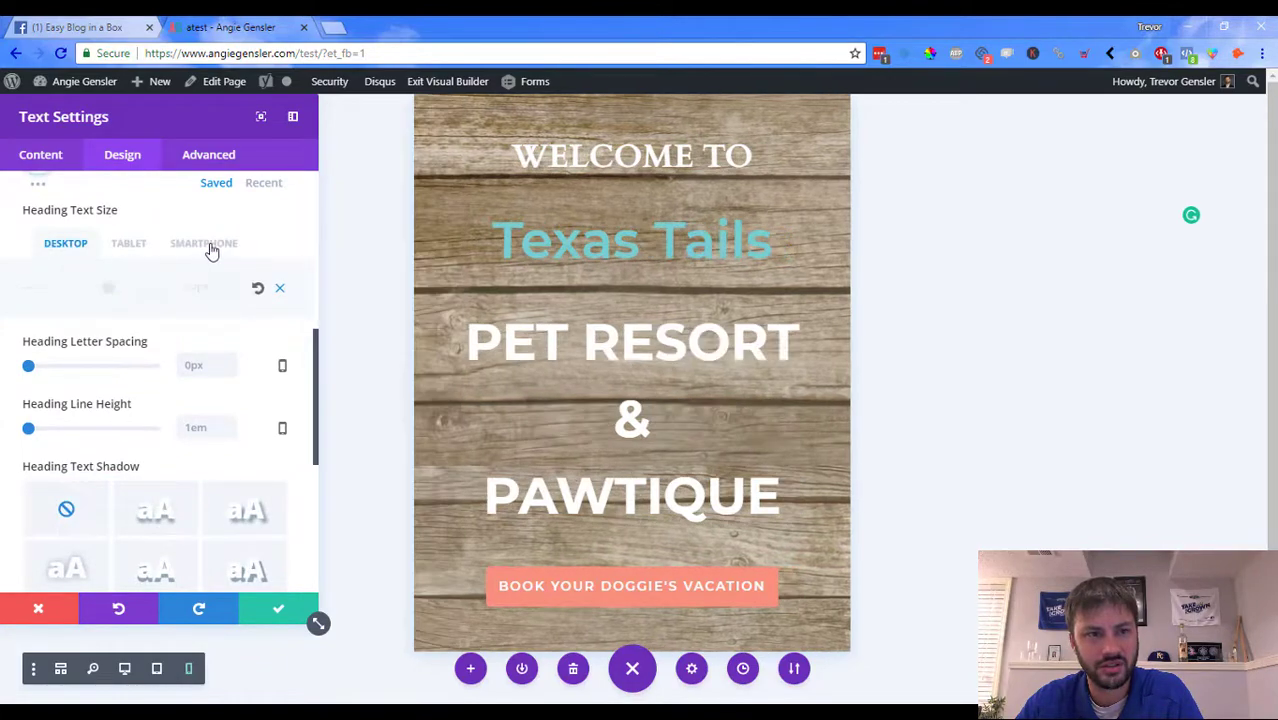
left_click(208, 251)
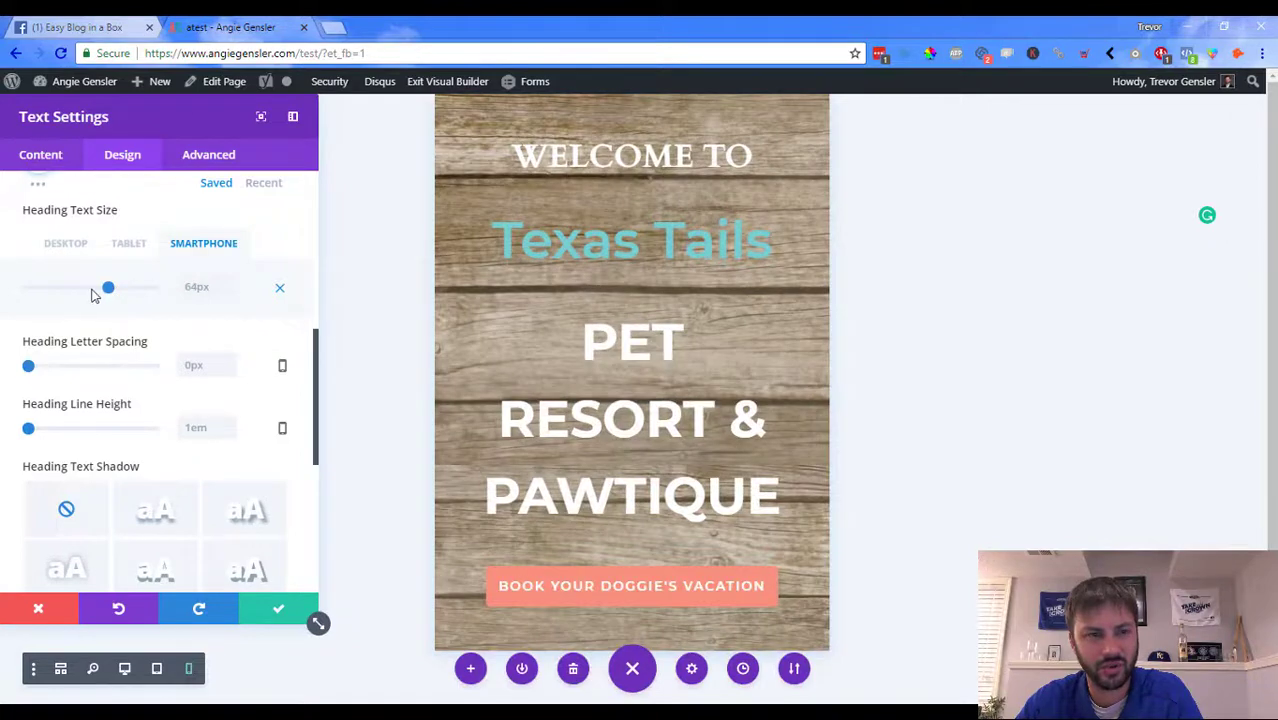
left_click(88, 294)
left_click_drag(88, 294, 80, 294)
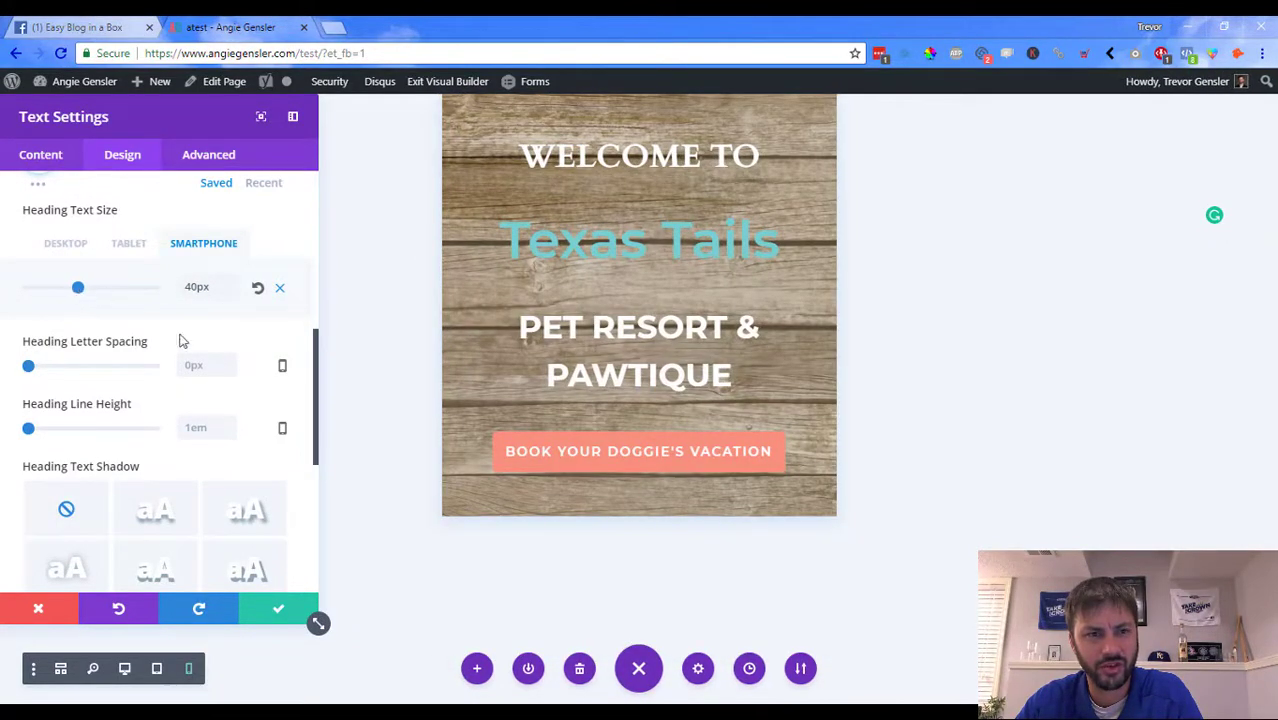
- Give the PET RESORT & PAWTIQUE heading a 1.2em smartphone line height and save
left_click(282, 428)
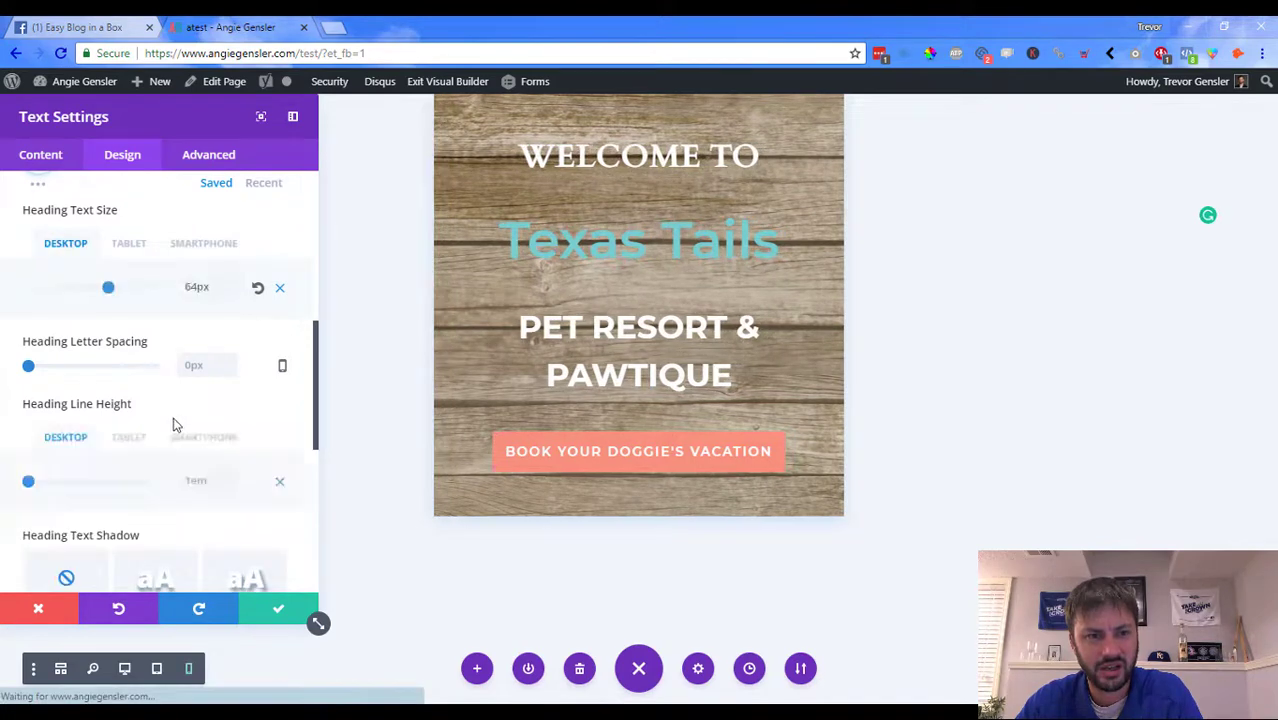
left_click(200, 437)
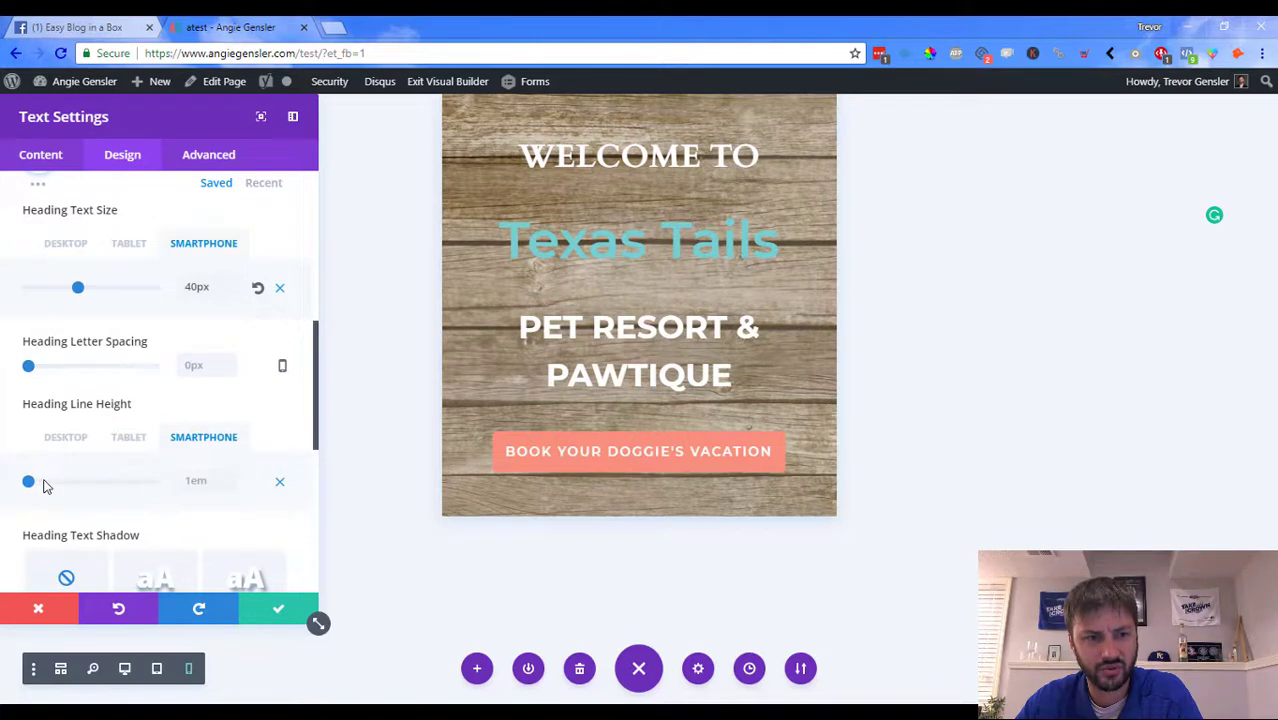
left_click_drag(44, 485, 42, 485)
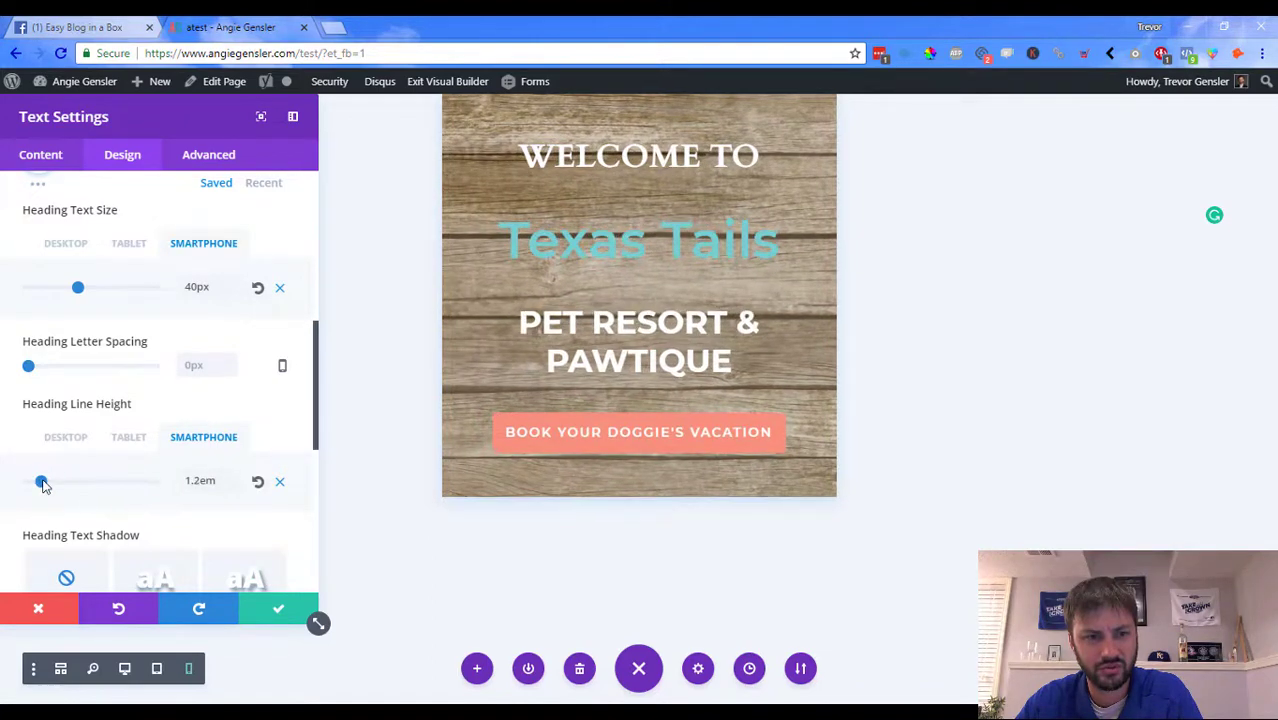
left_click(277, 607)
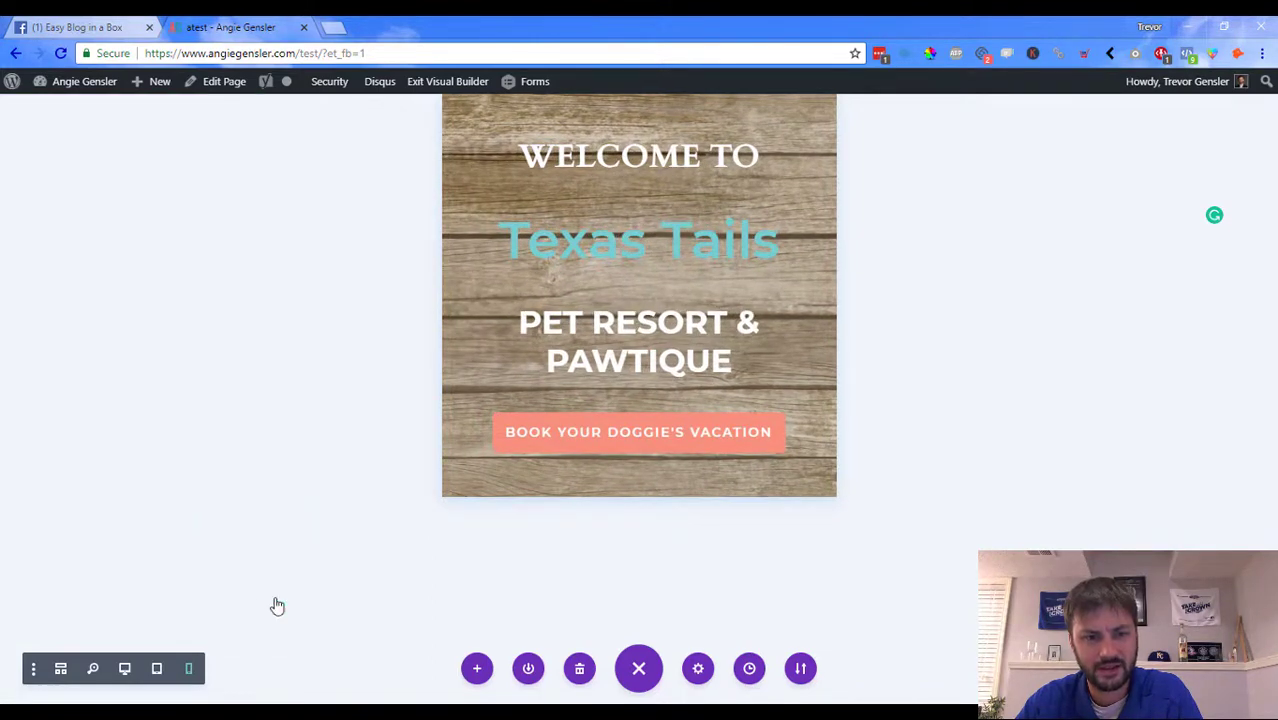
left_click(533, 274)
left_click(556, 184)
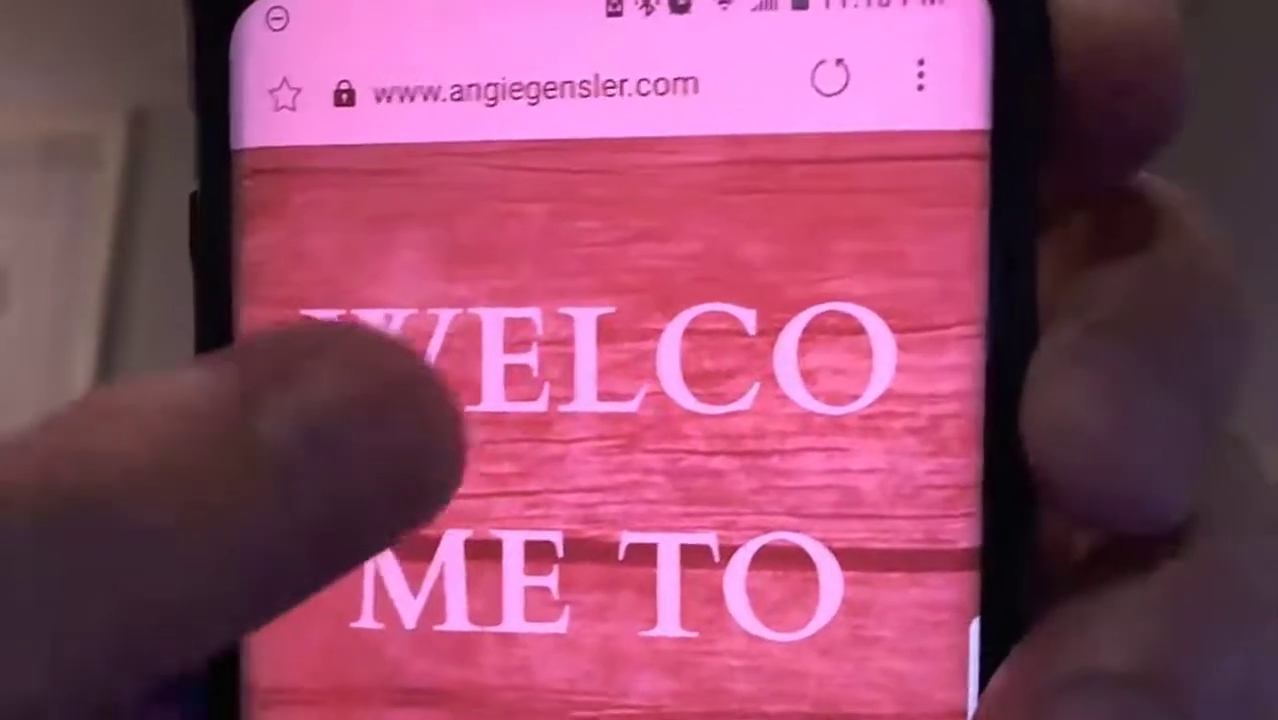
- Pull down to reload the live page in Chrome on the Android phone
left_click_drag(440, 380, 300, 700)
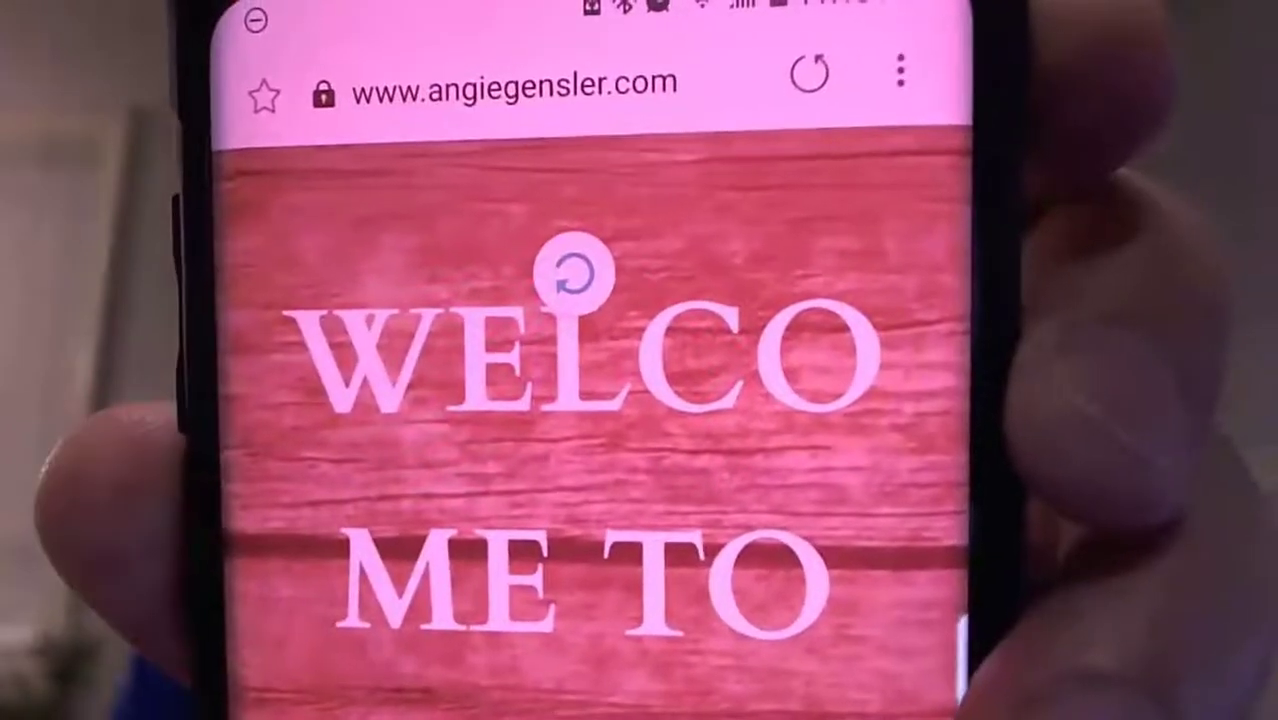